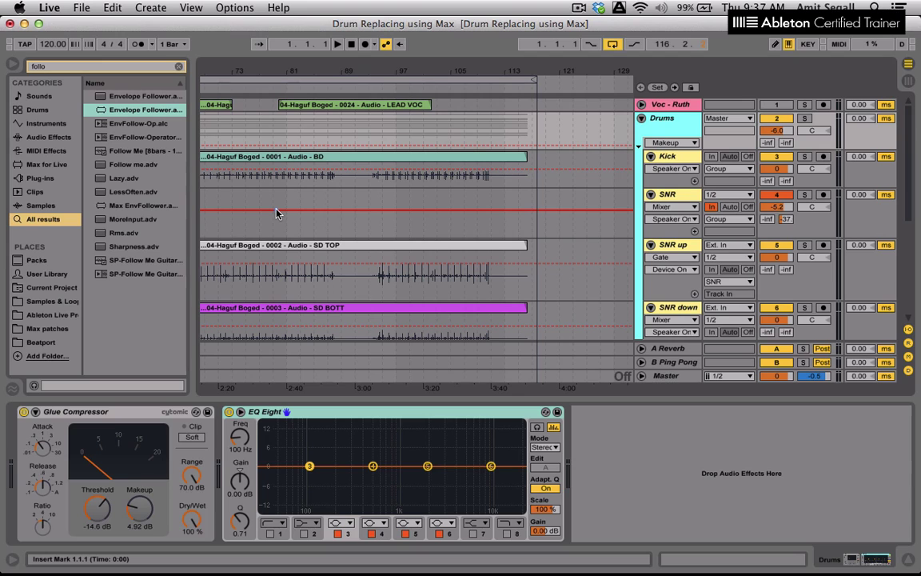
Step: Start playing the arrangement to listen to the drums
scroll(304, 222, down, 3)
scroll(304, 223, left, 5)
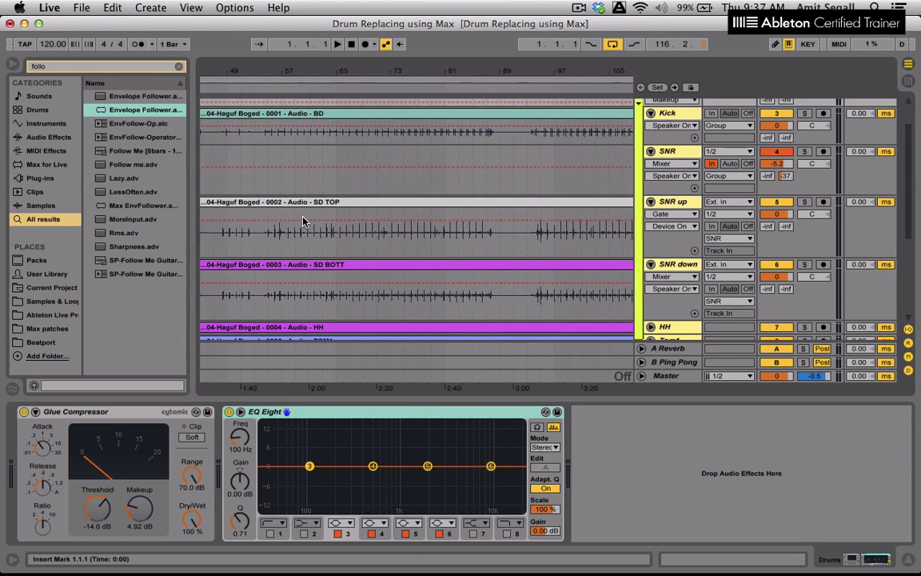
scroll(303, 222, up, 3)
scroll(302, 89, right, 5)
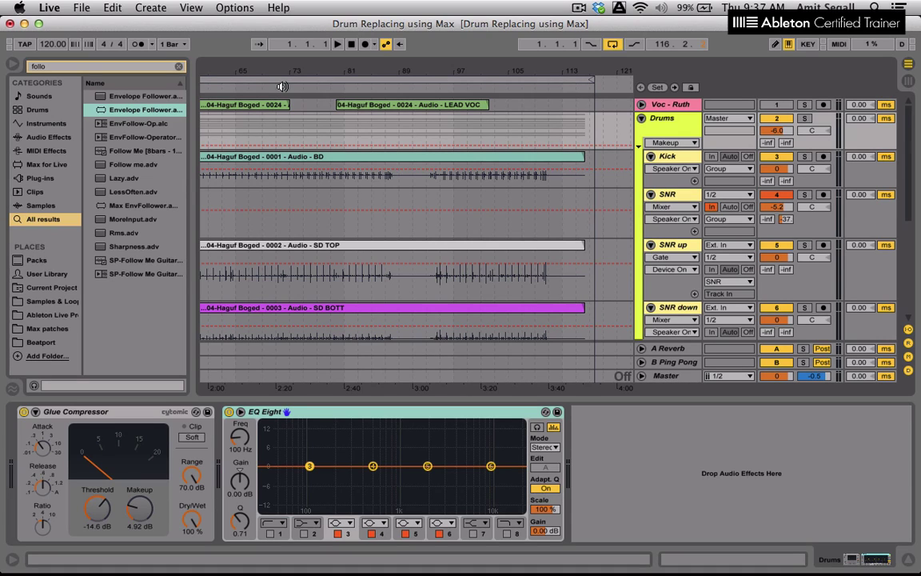
click(282, 86)
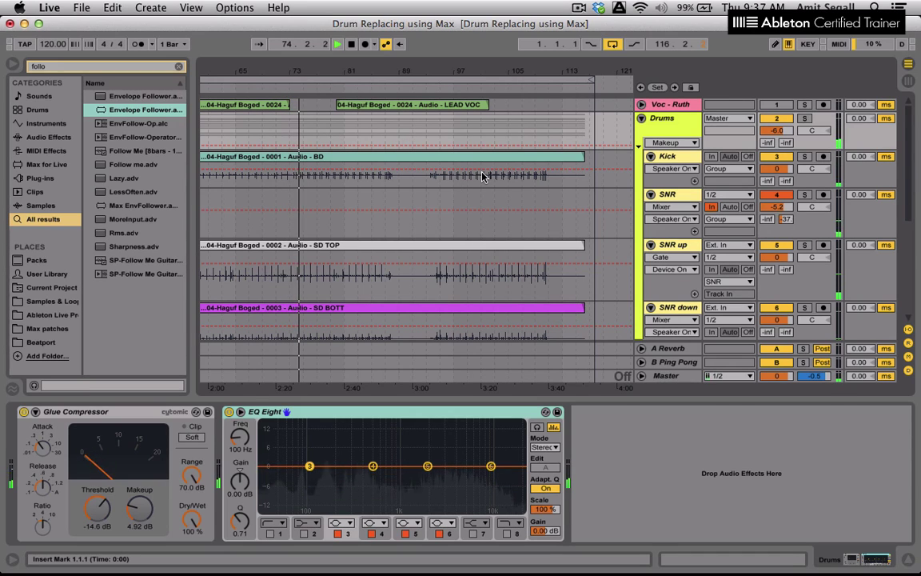
Step: Solo the Kick track and stop playback, returning to 1.1.1
scroll(612, 183, down, 10)
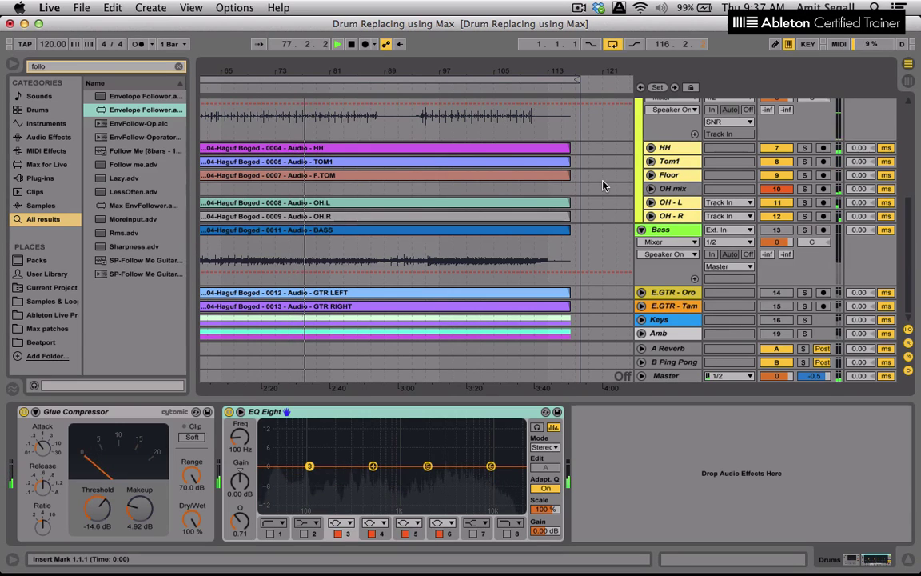
scroll(603, 186, up, 10)
scroll(604, 185, up, 2)
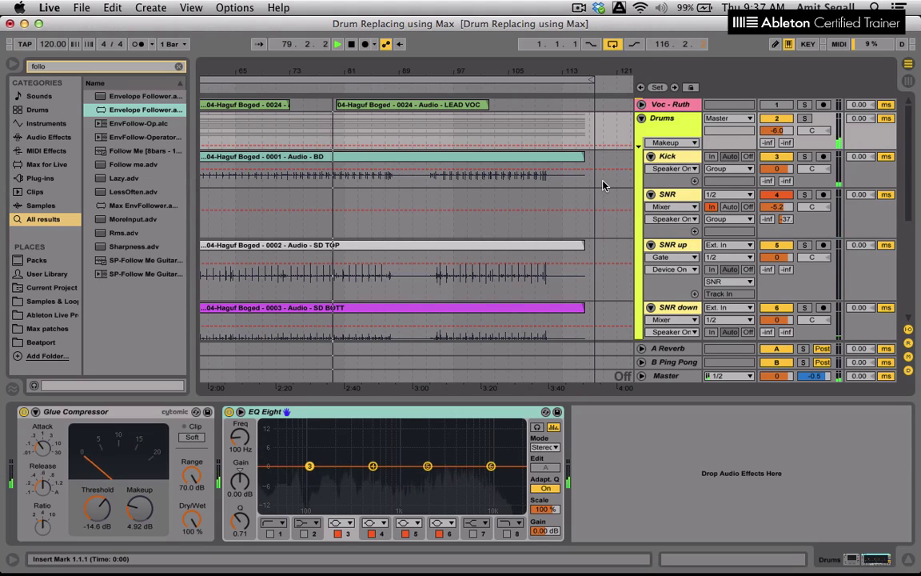
click(804, 156)
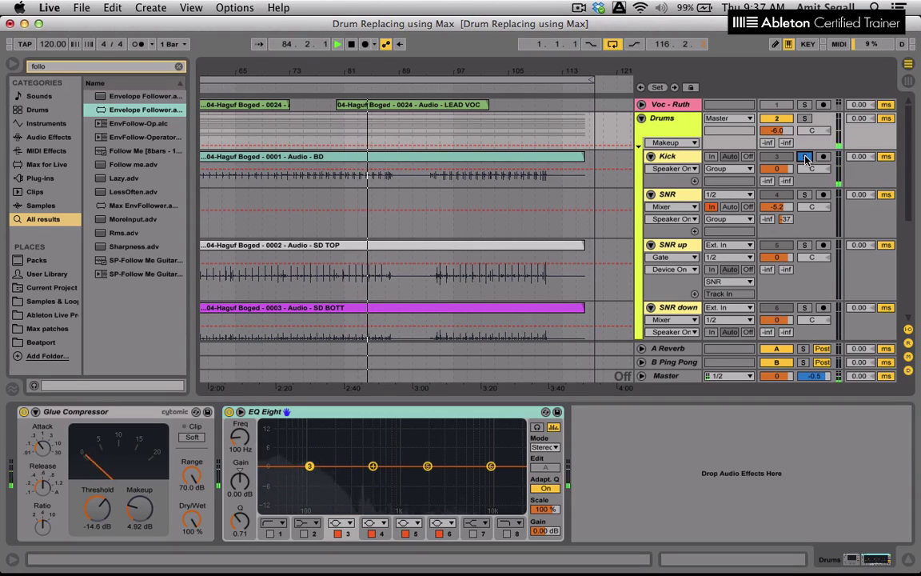
click(349, 45)
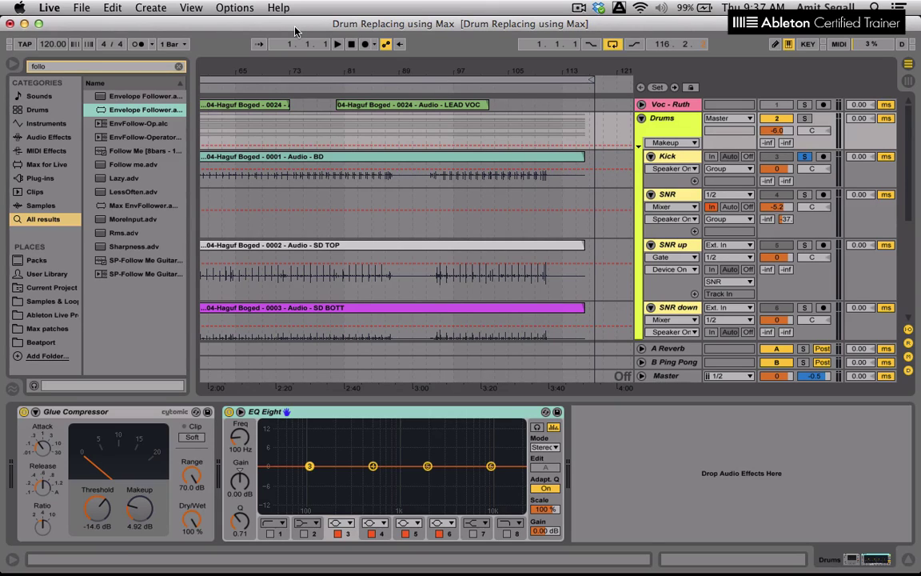
Step: Insert an Envelope Follower after Gate on the Kick track and play to watch it react
click(672, 156)
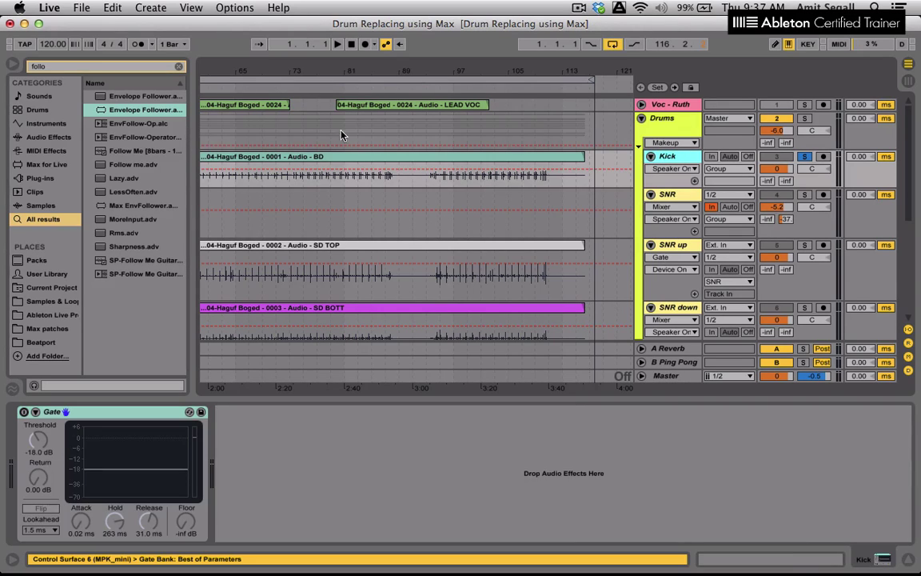
drag(128, 112, 311, 451)
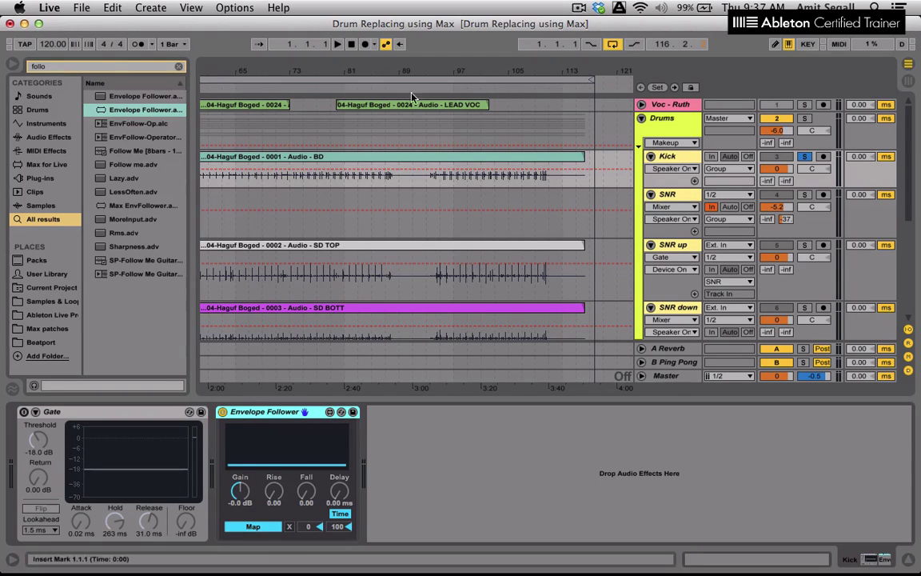
click(293, 88)
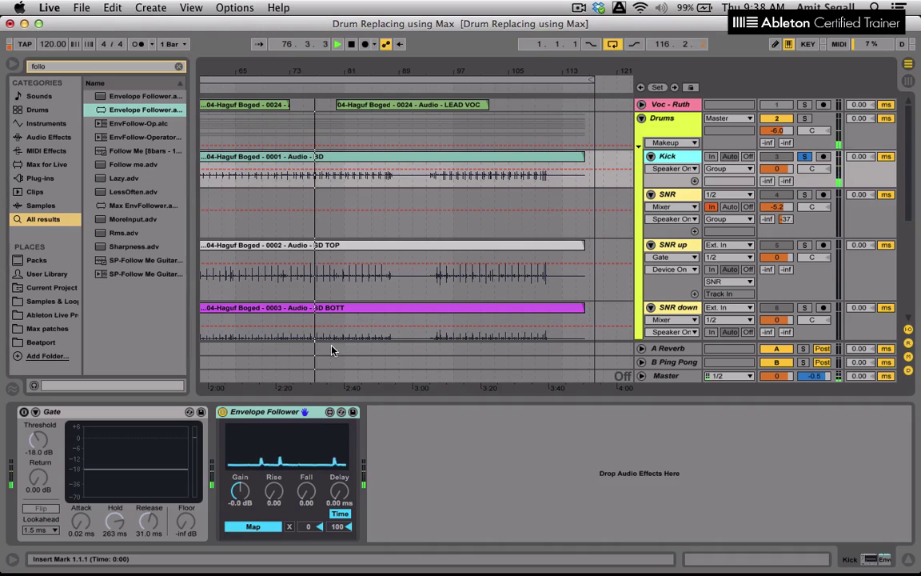
click(351, 45)
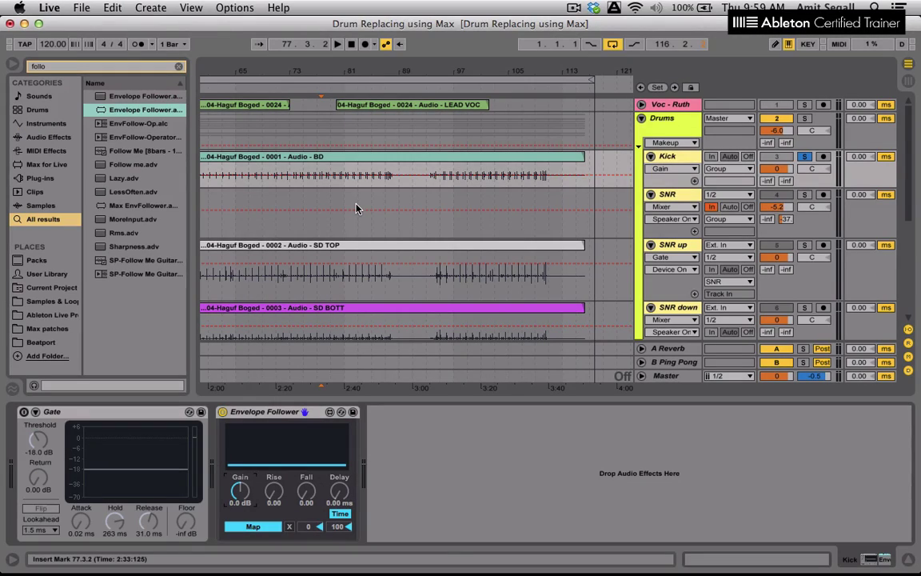
Step: Leave Kick's automation parameter on Gain and insert a new MIDI track below Kick
click(671, 169)
click(673, 167)
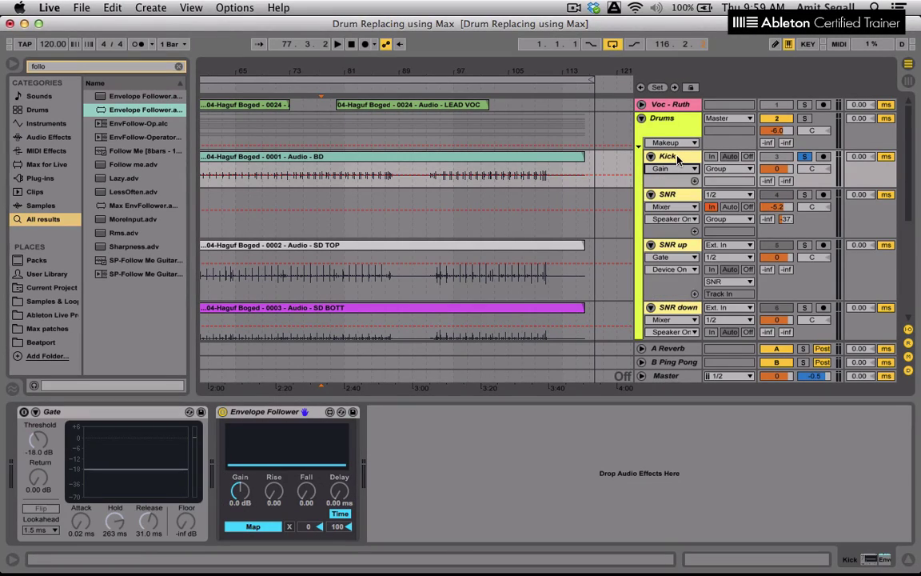
key(super+shift+t)
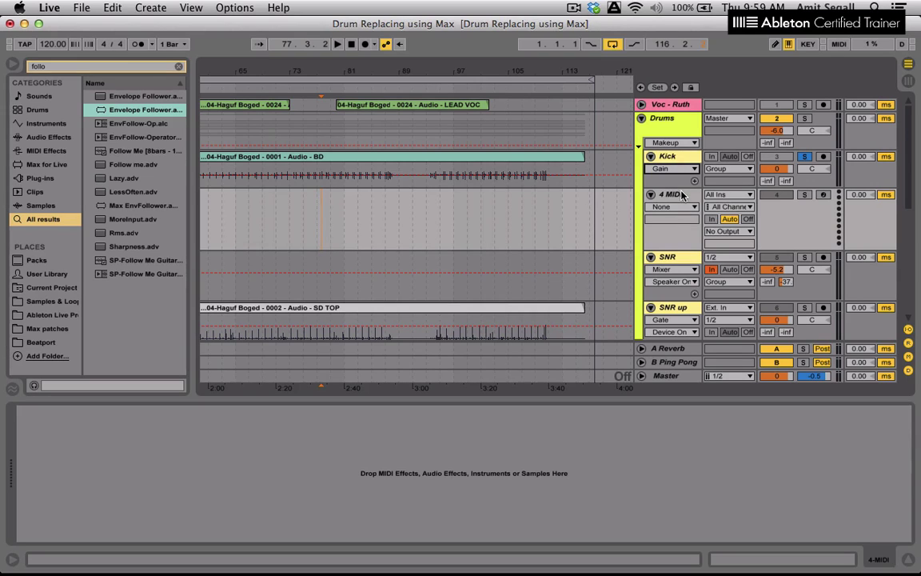
Step: Search Drums for 'bi', load Kit-BigPunchy.adg onto the new track, and audition its kick and snare pads
click(37, 110)
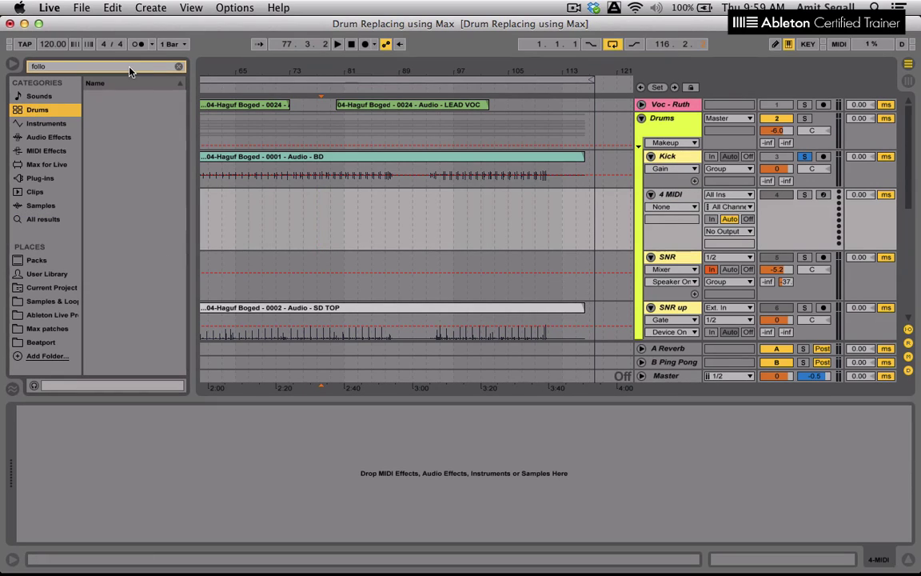
key(BackSpace)
key(BackSpace)
key(BackSpace)
key(BackSpace)
key(BackSpace)
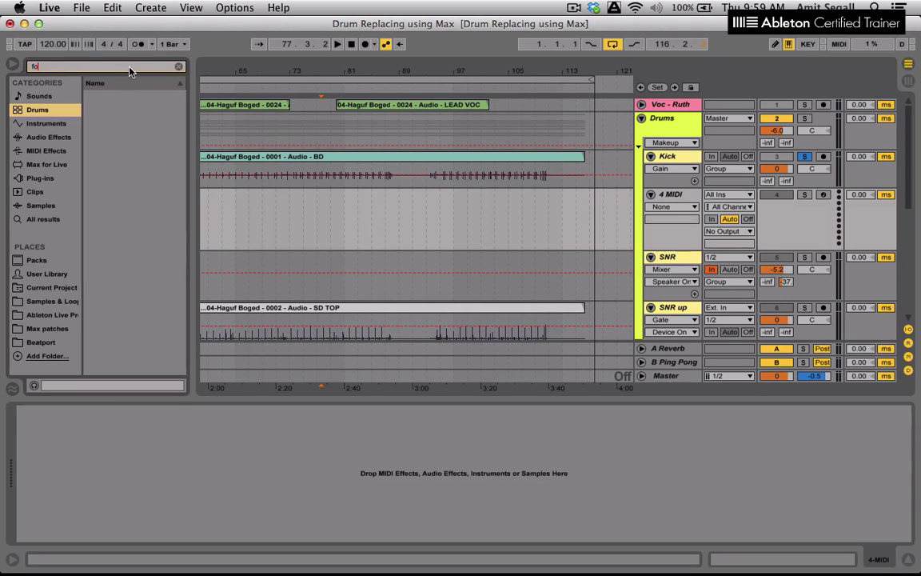
text(bi)
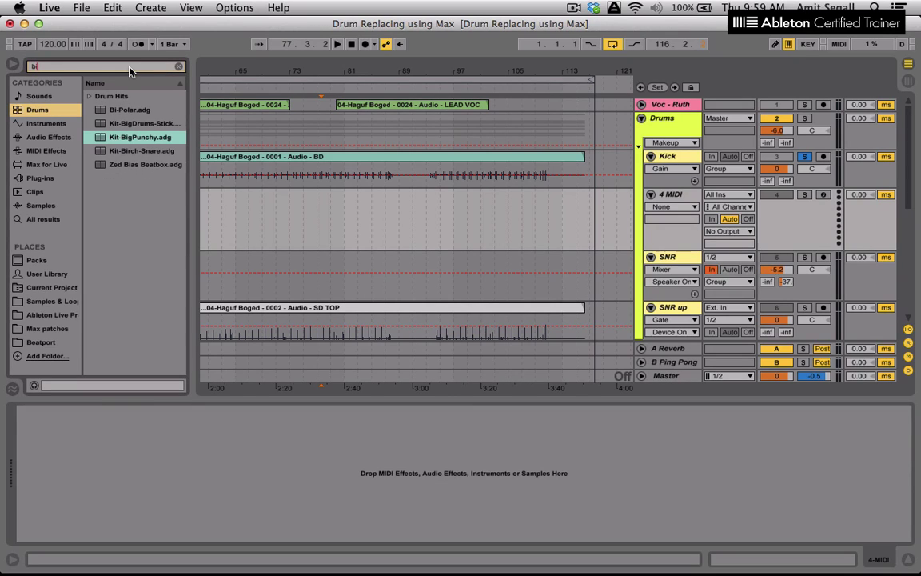
click(134, 140)
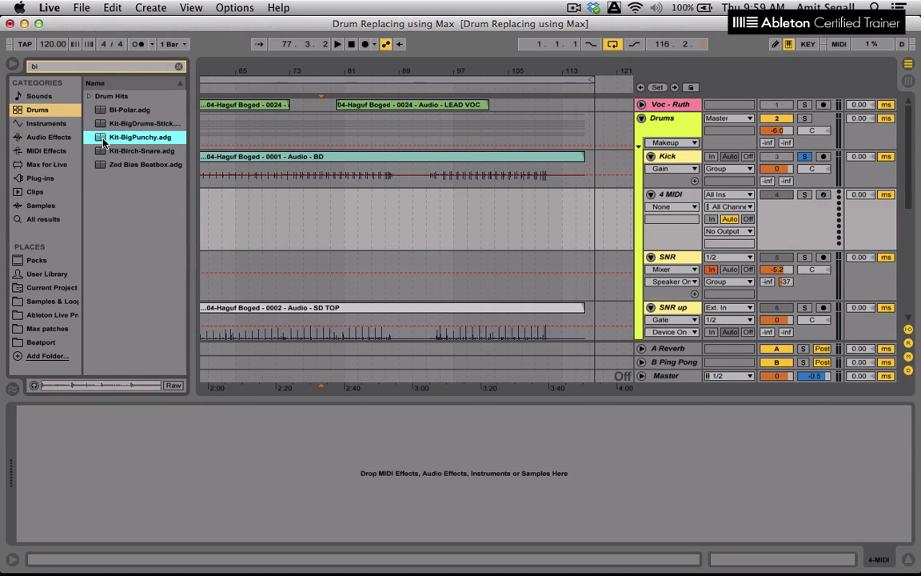
drag(103, 142, 423, 226)
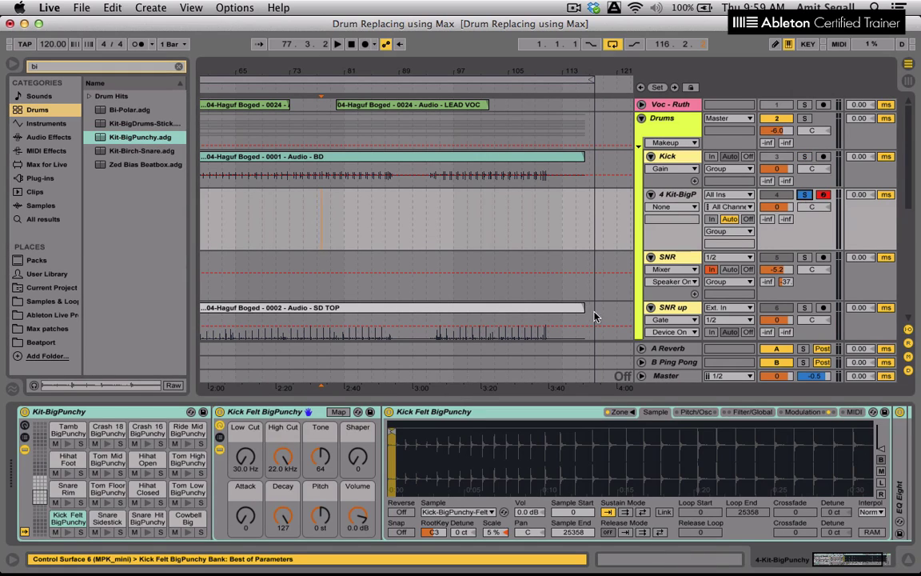
click(68, 532)
click(107, 532)
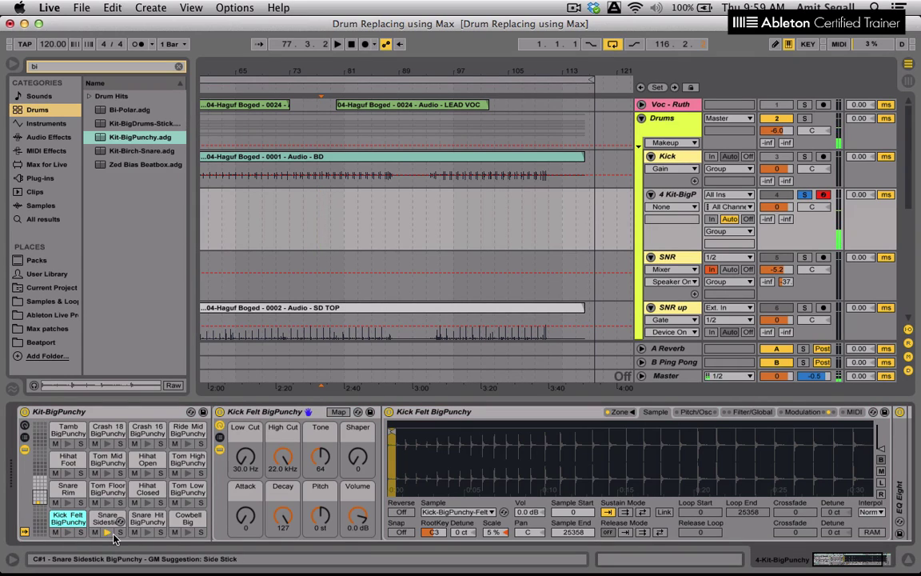
click(147, 532)
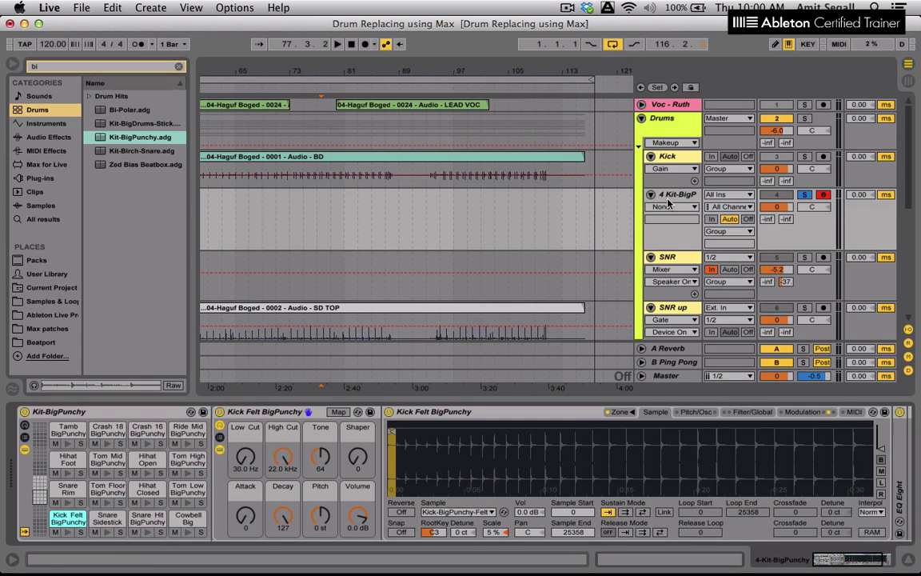
Step: Place a Max MIDI Effect from Max for Live before Kit-BigPunchy on the drum track
click(617, 195)
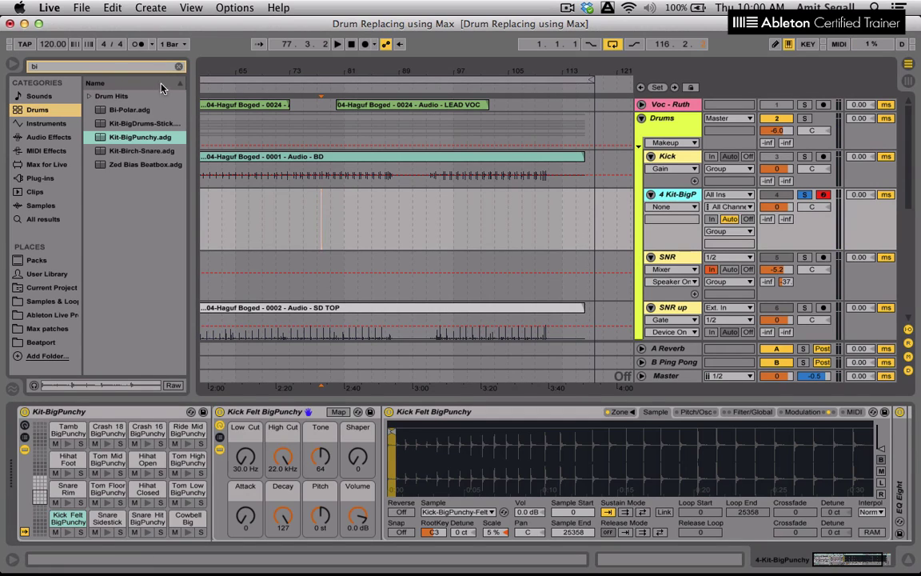
click(179, 66)
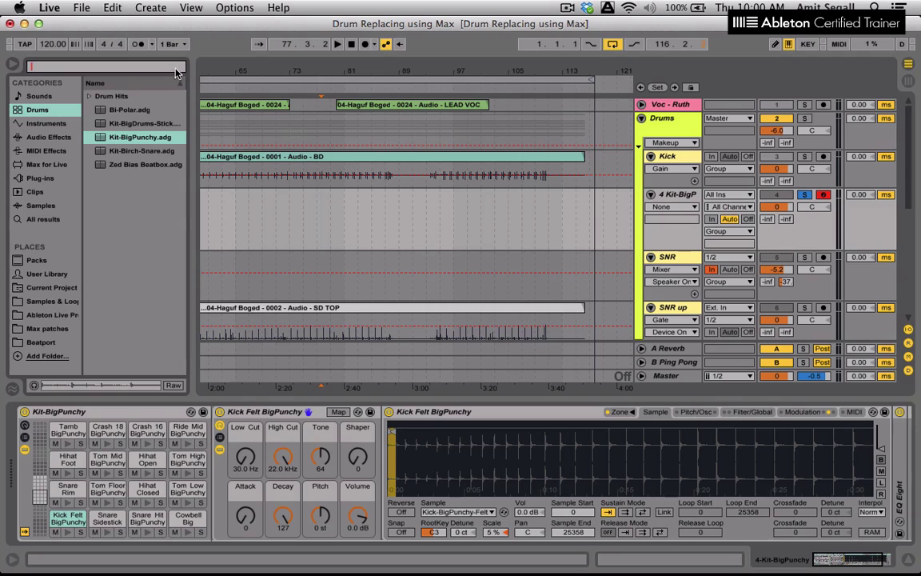
click(52, 165)
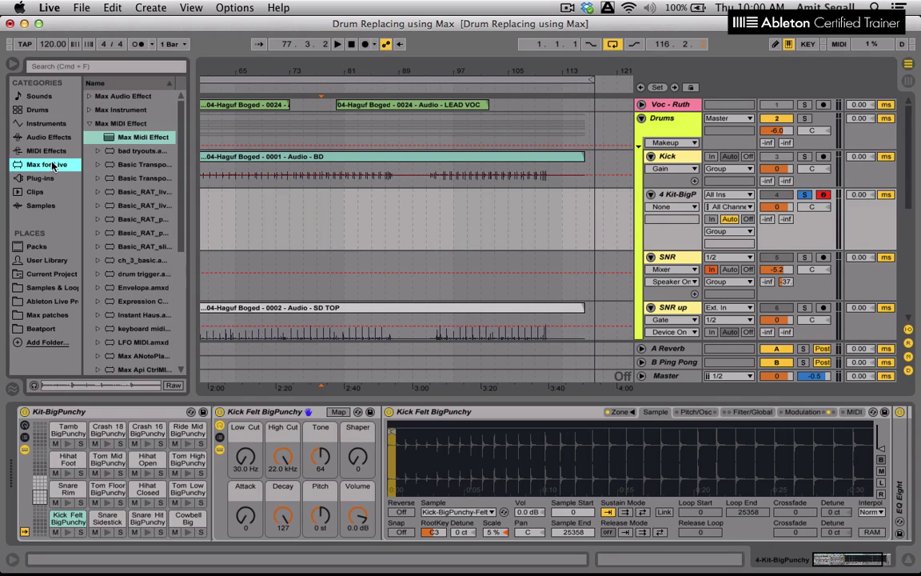
drag(126, 137, 15, 461)
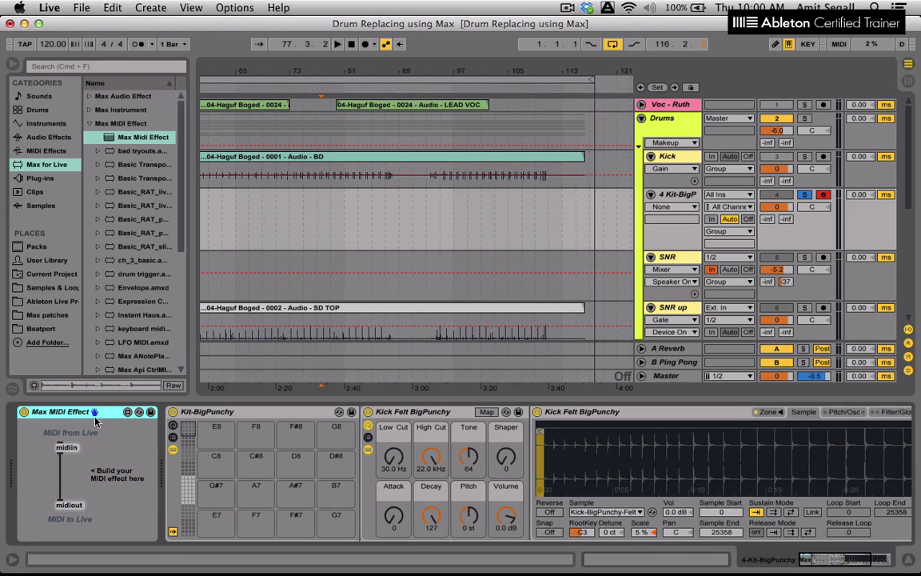
Step: Open the effect in Max and enable Open in Presentation in the Patcher Inspector
click(130, 412)
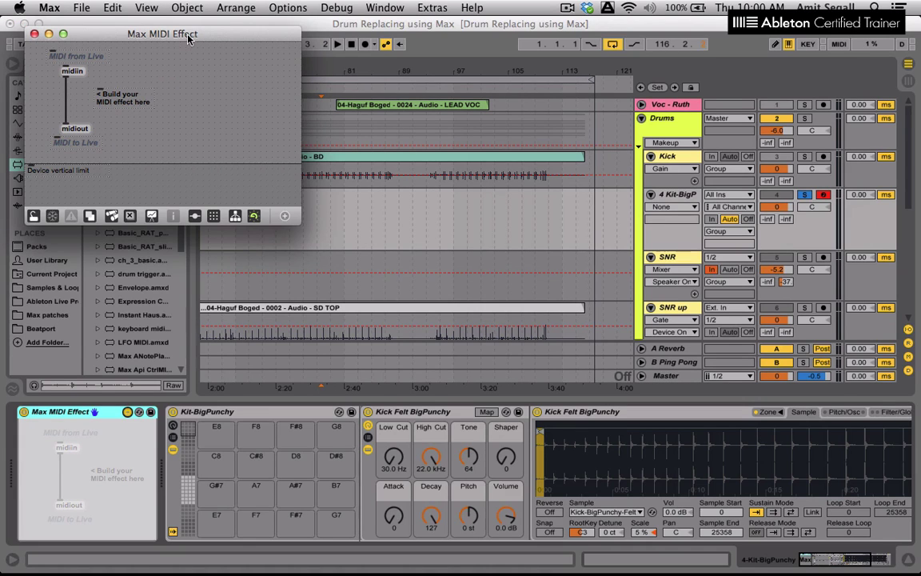
drag(172, 35, 386, 144)
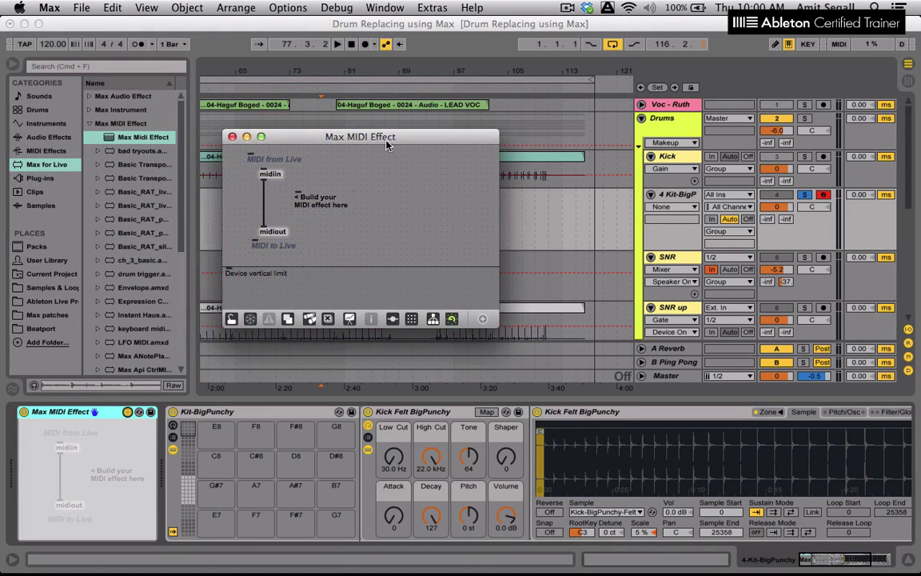
click(145, 8)
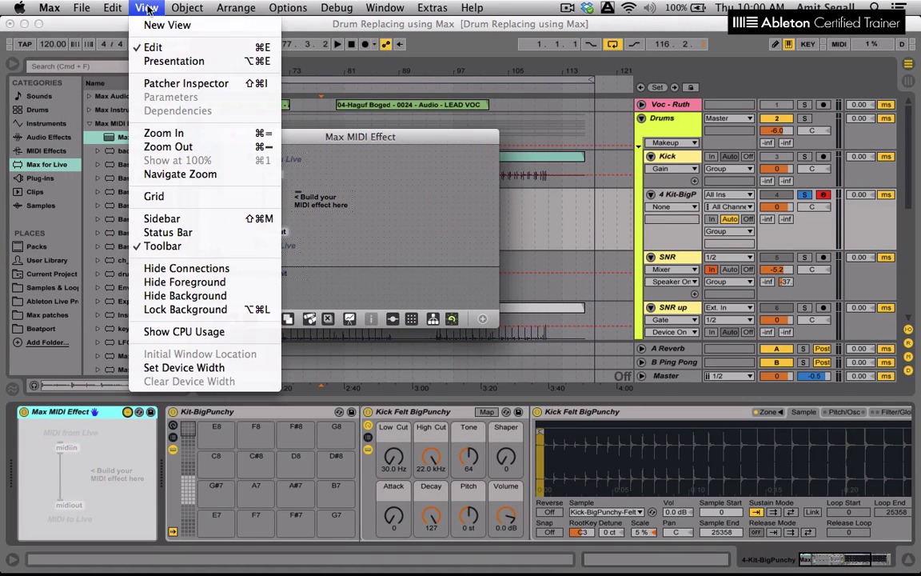
click(177, 85)
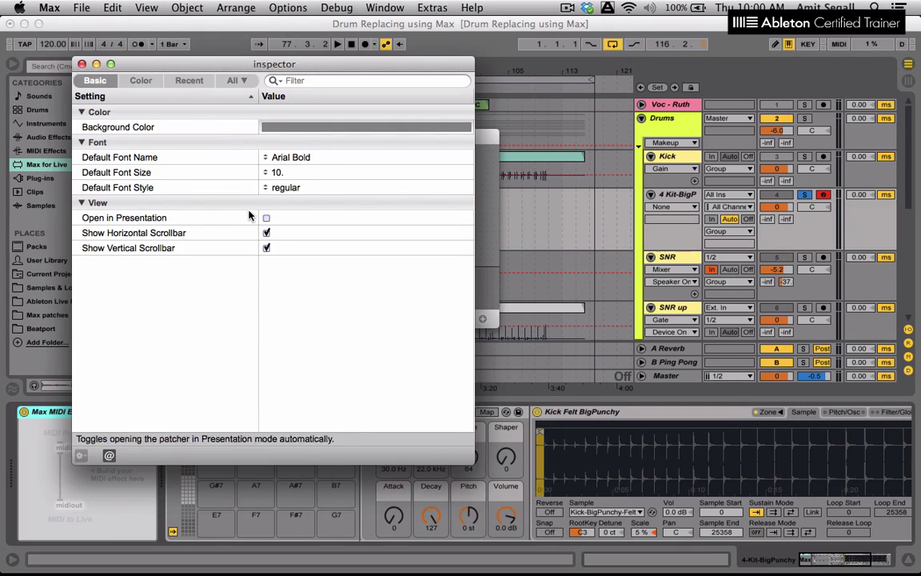
click(266, 218)
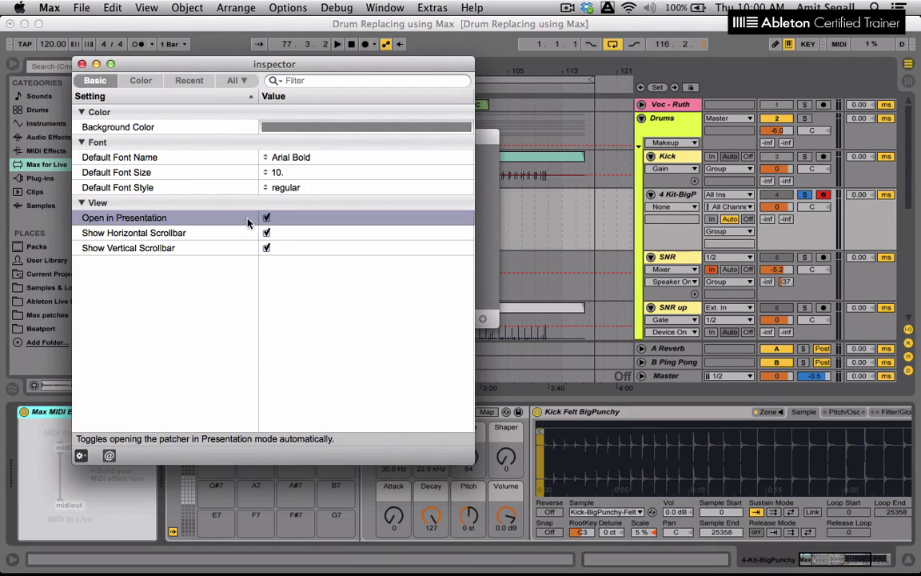
click(80, 63)
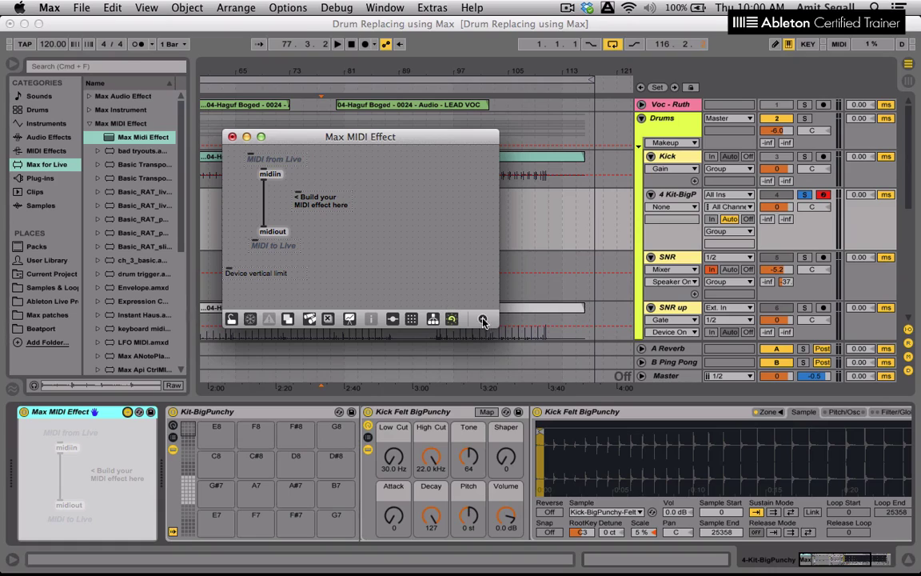
Step: Enlarge and reposition the patcher window, then create a makenote object in the empty patch
drag(494, 324, 789, 541)
drag(491, 139, 384, 86)
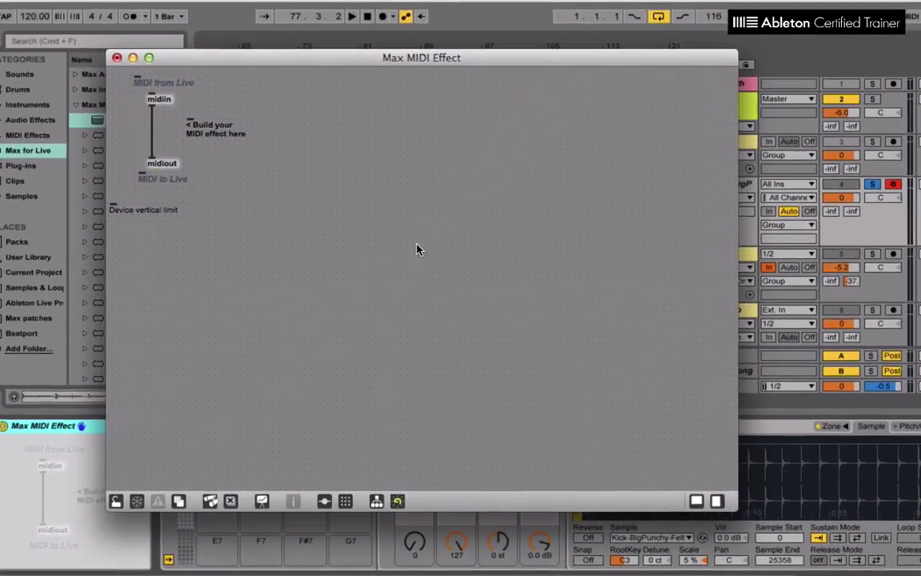
text(n)
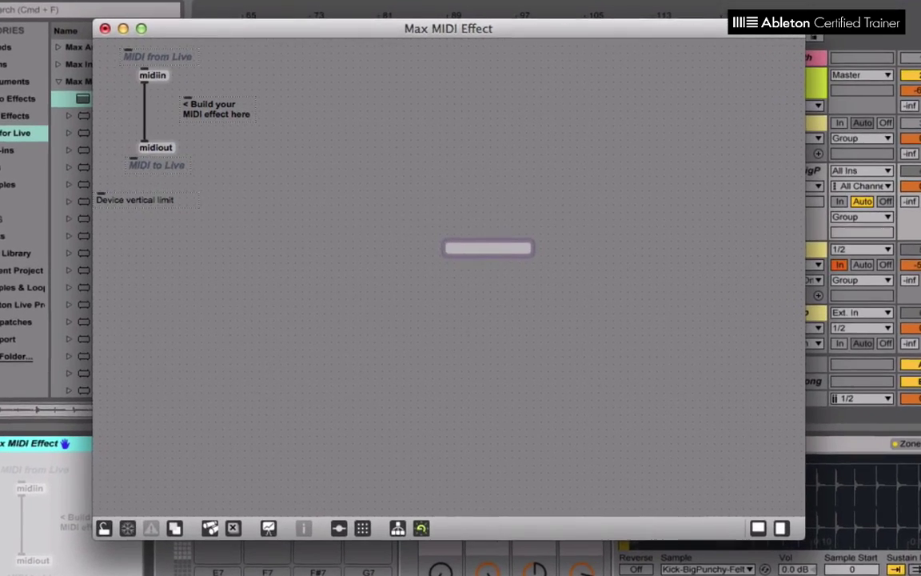
text(noteout)
key(BackSpace)
text(makenote)
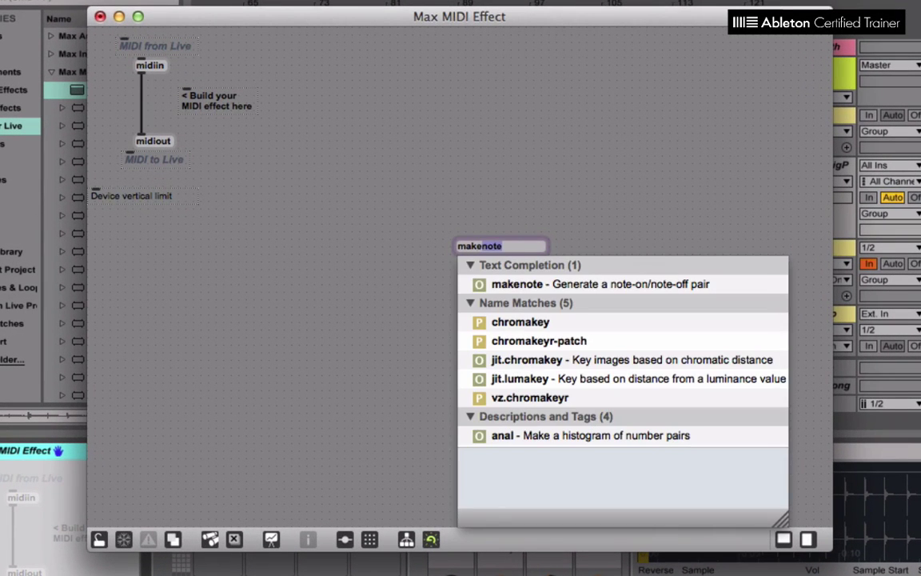
key(Return)
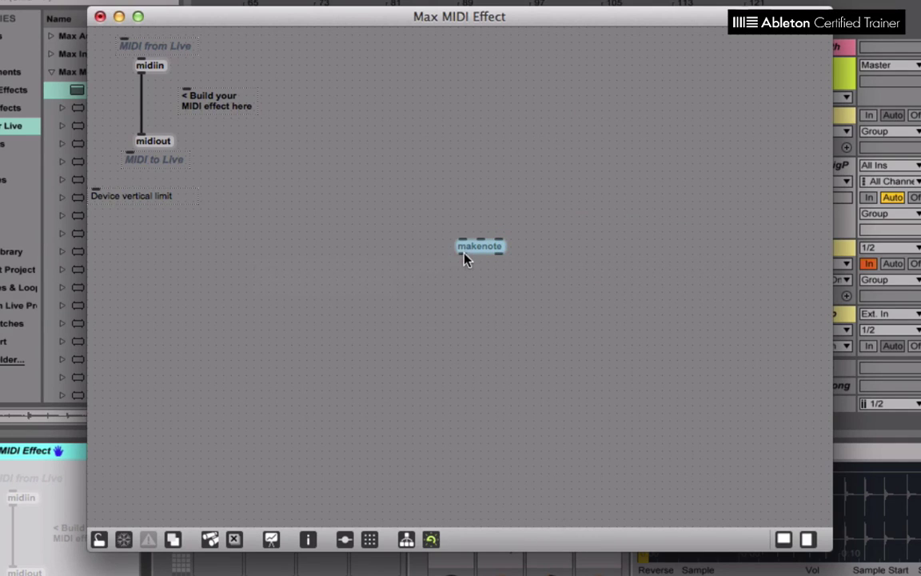
click(527, 187)
Step: Create three live.dial objects in a row above makenote and patch them into its pitch, velocity and duration inlets
text(nlive.)
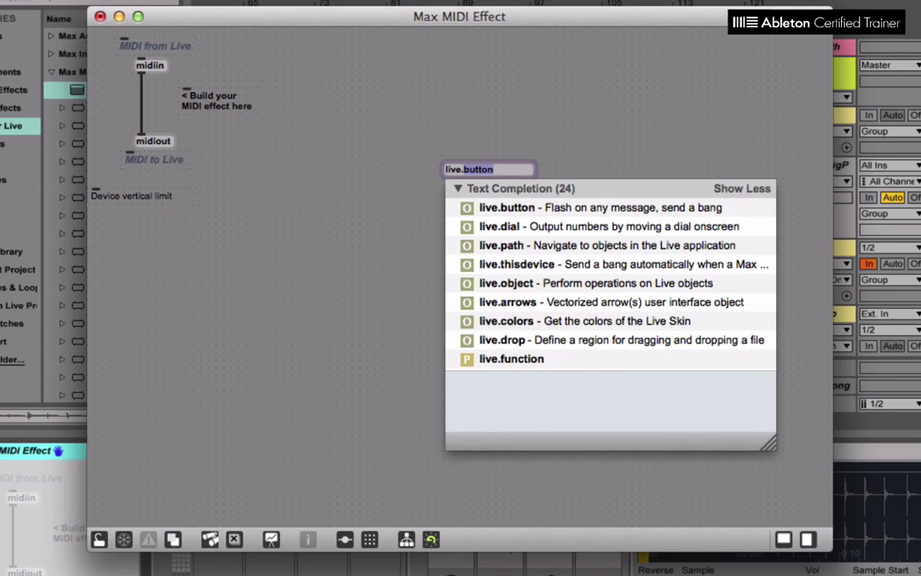
text(di)
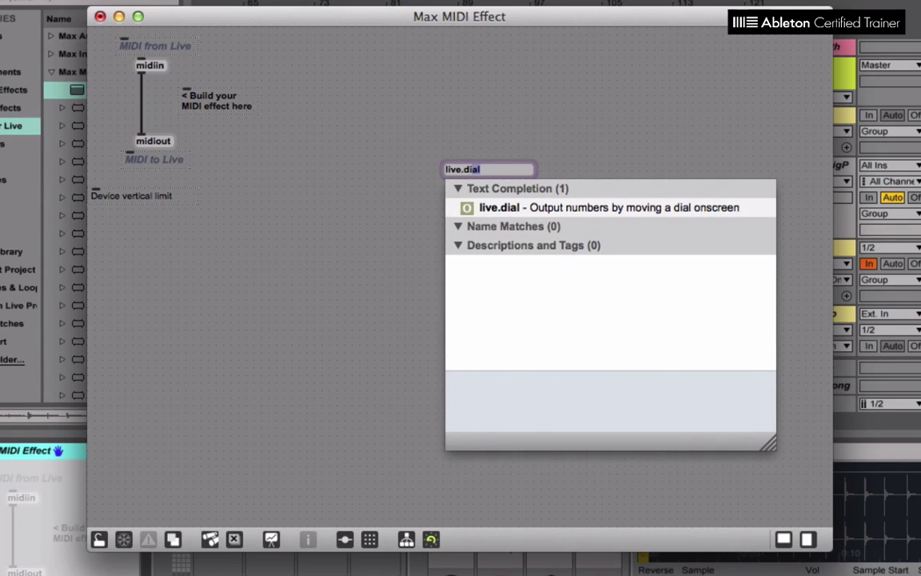
key(Return)
drag(475, 186, 418, 184)
key(super+d)
key(super+d)
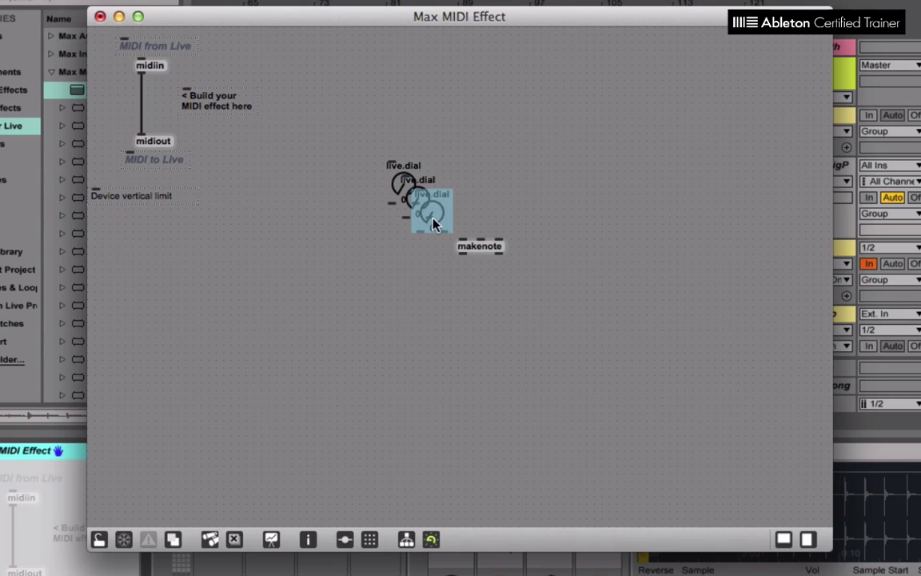
drag(432, 224, 551, 188)
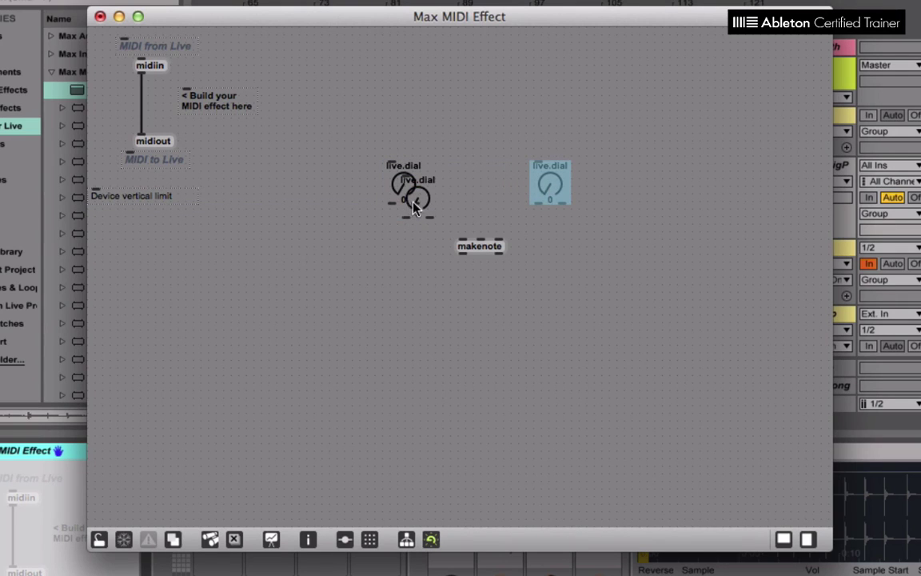
drag(414, 206, 473, 189)
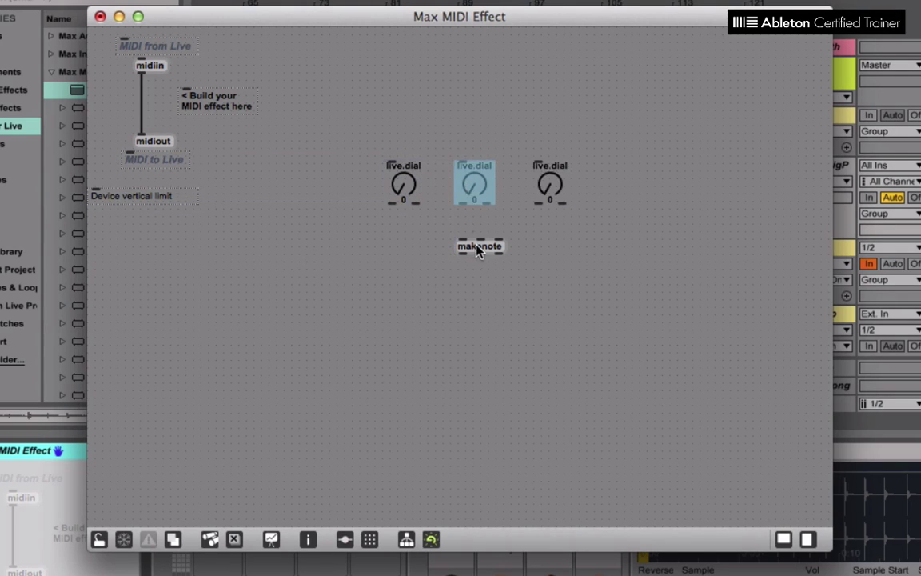
drag(478, 251, 479, 288)
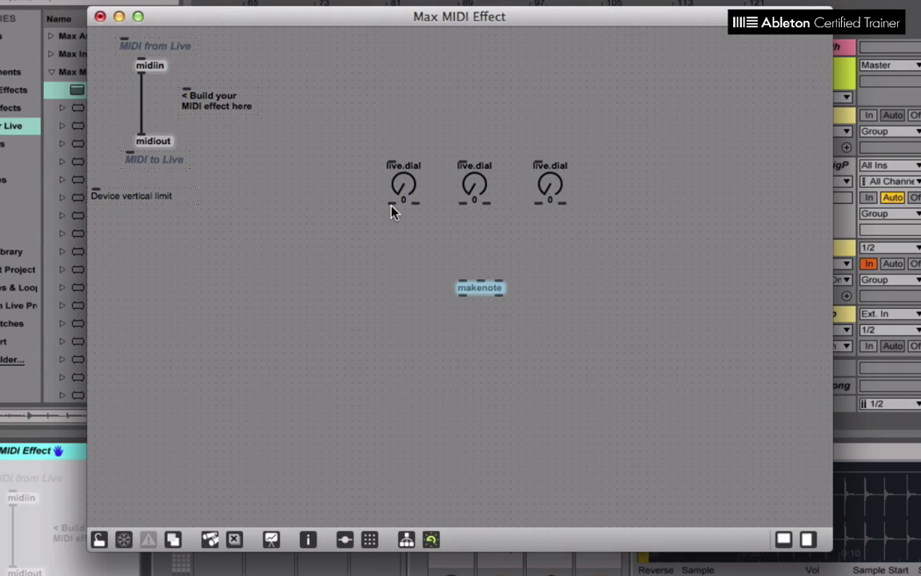
drag(393, 206, 461, 277)
drag(465, 205, 480, 275)
drag(538, 203, 499, 275)
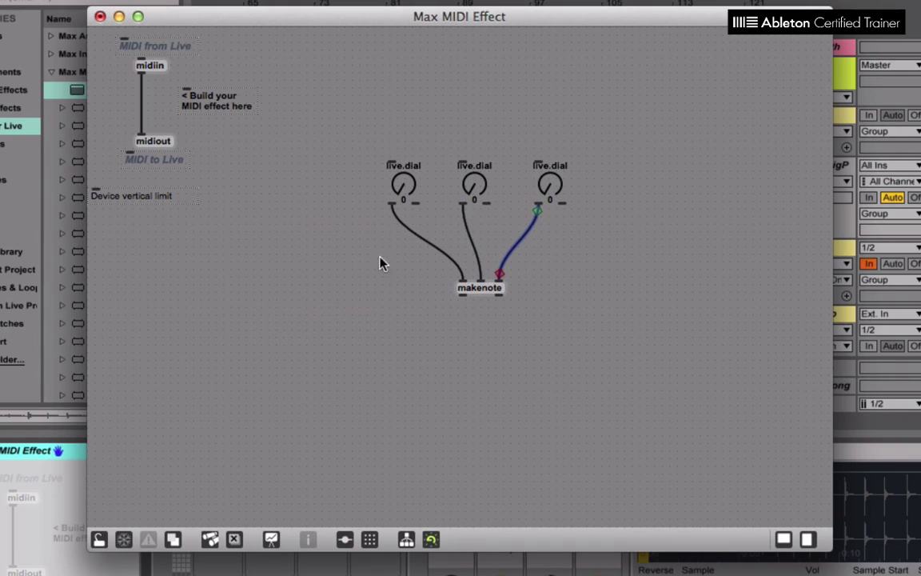
Step: Apply the pitch prototype to the left dial and the time prototype to the right dial
click(393, 190)
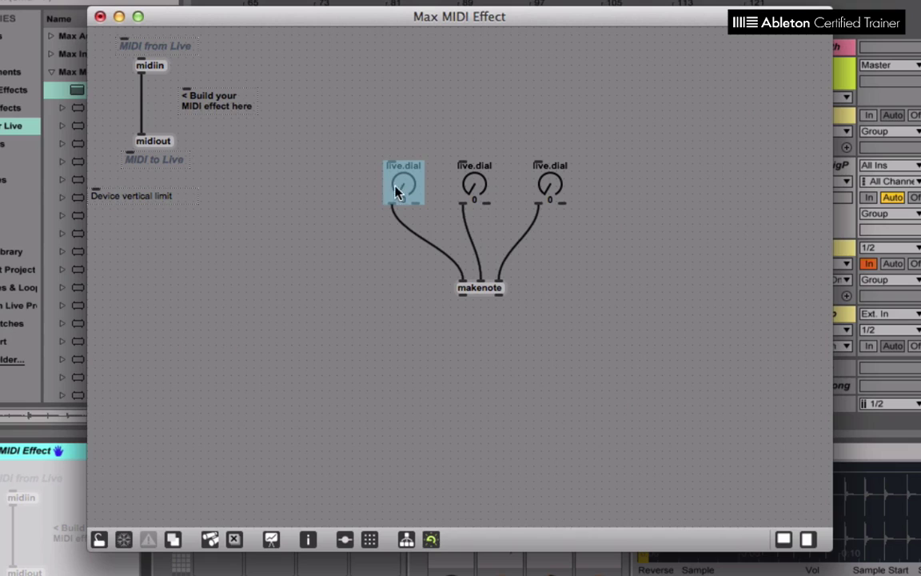
click(362, 198)
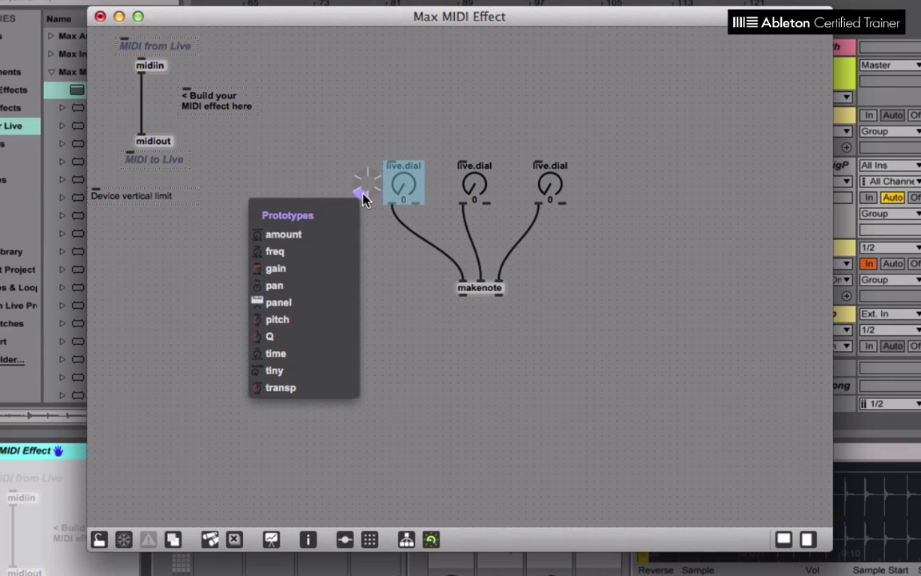
click(288, 320)
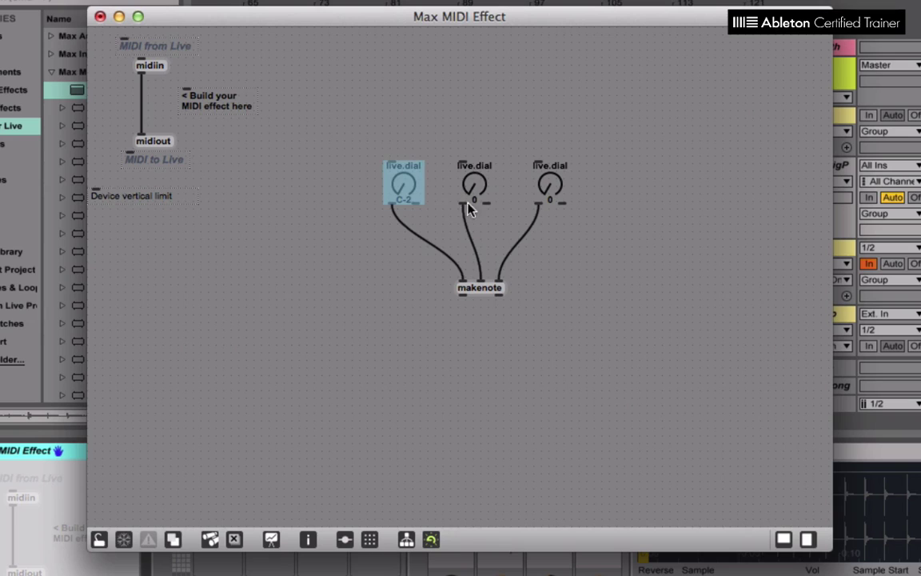
click(556, 181)
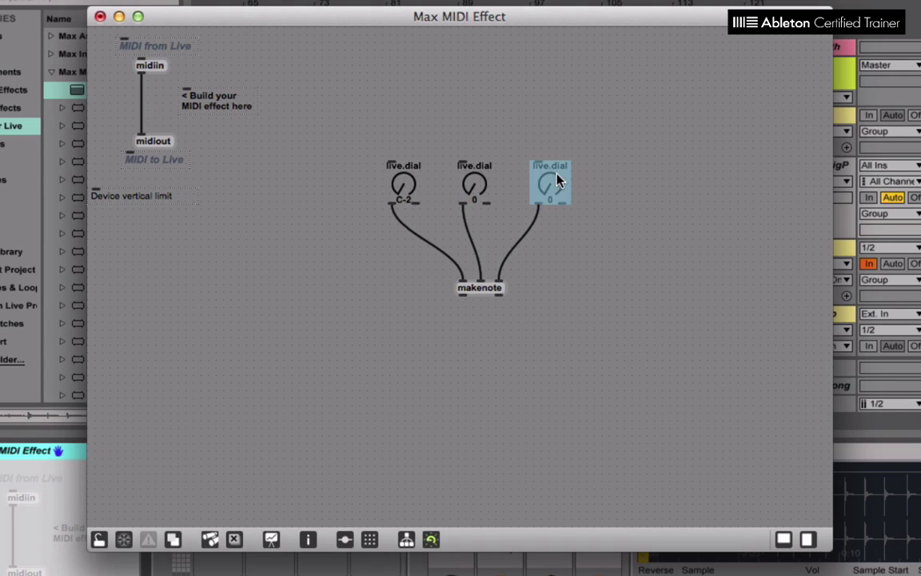
click(509, 193)
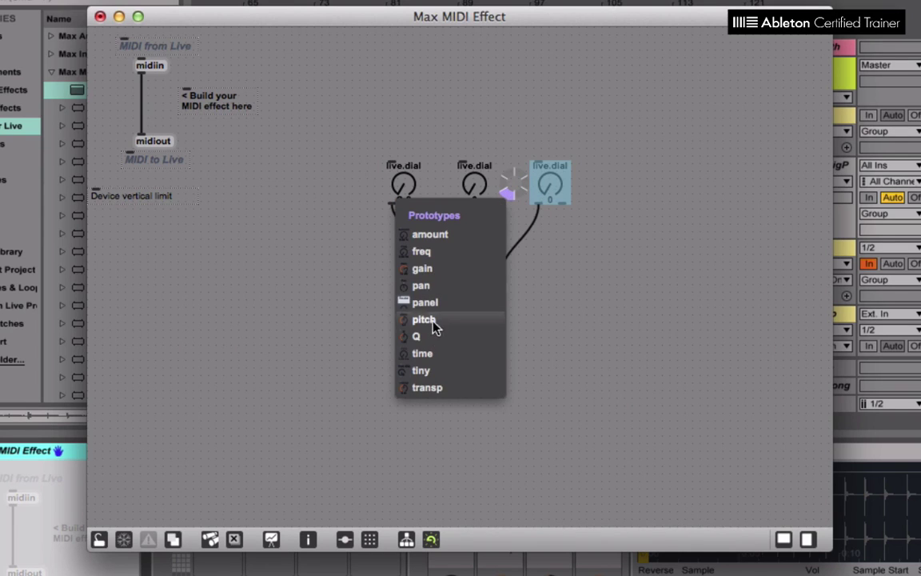
click(424, 353)
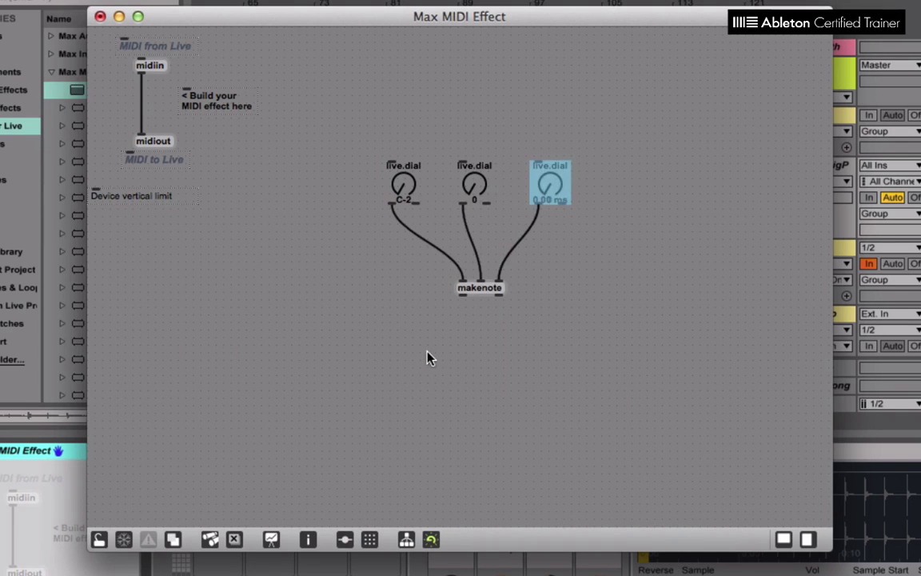
Step: Create a live.button and enlarge it into a bigger circle above the pitch dial
click(504, 102)
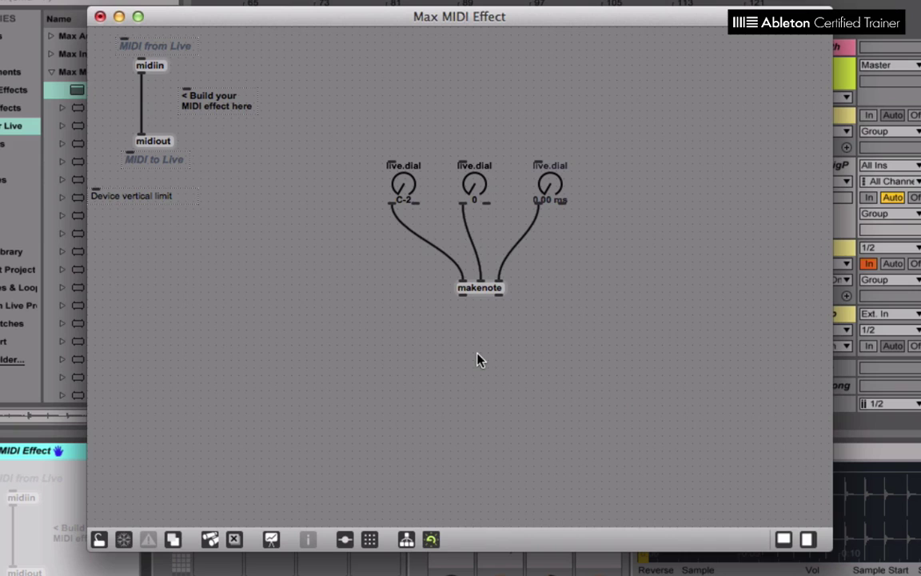
key(n)
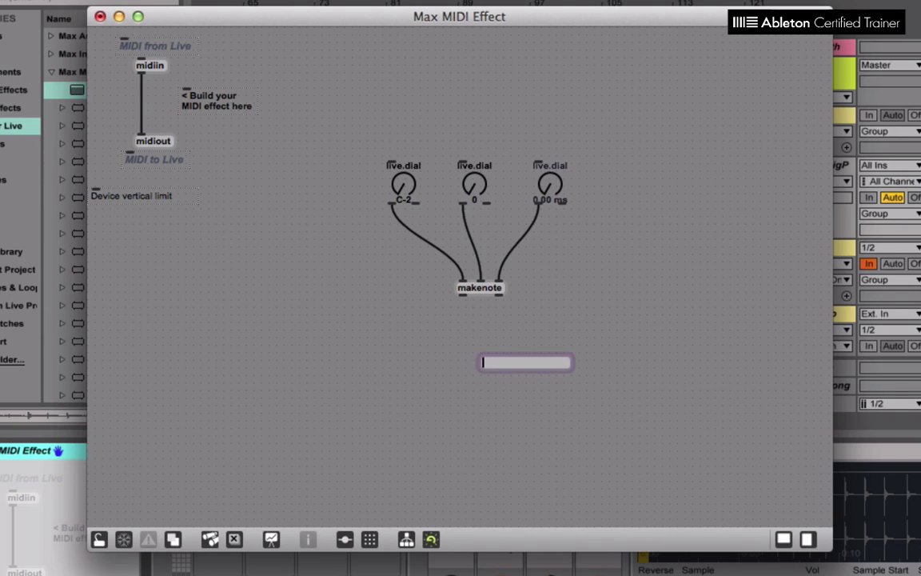
text(live.)
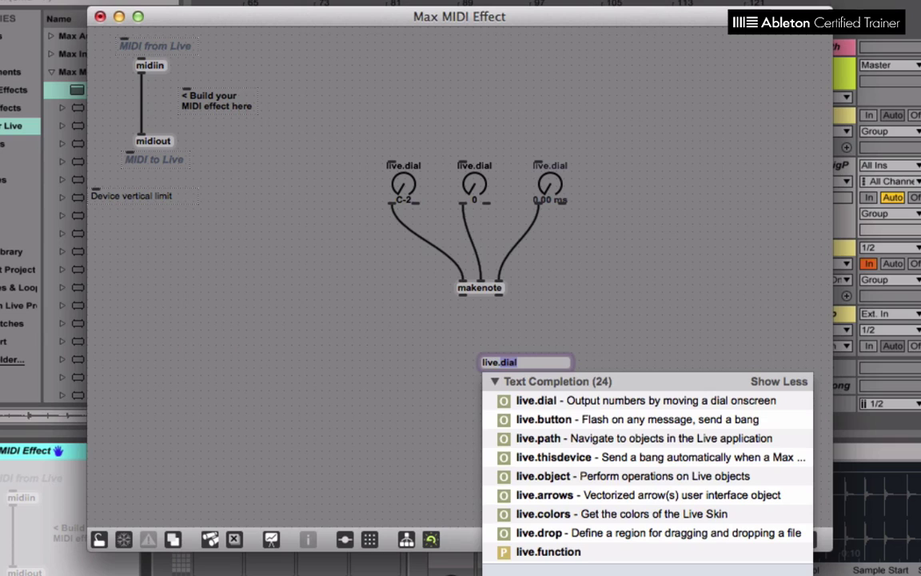
text(button)
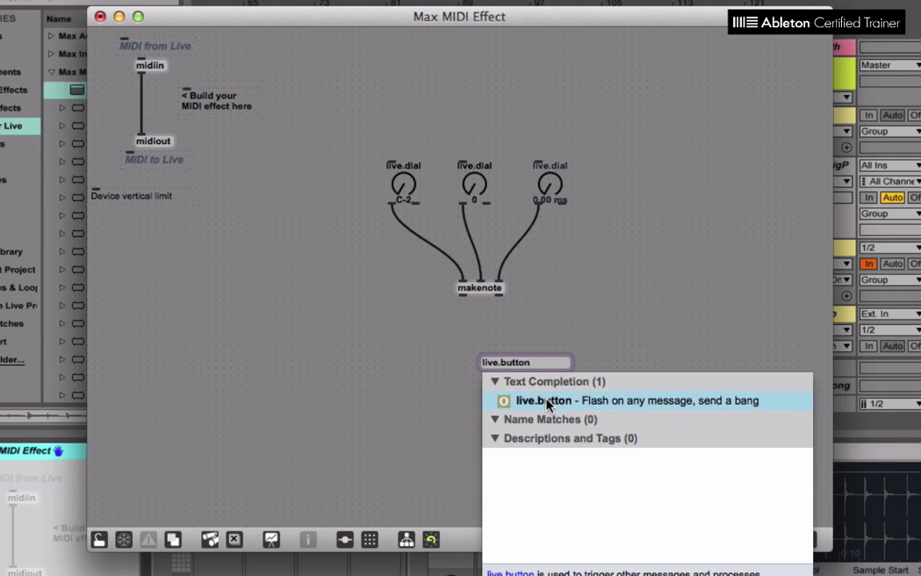
click(531, 358)
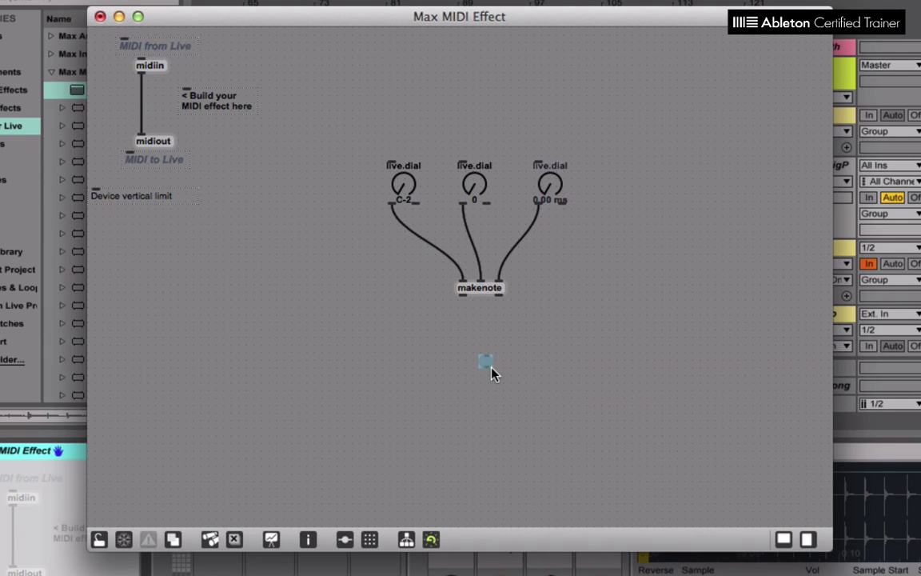
drag(490, 365, 393, 159)
click(394, 128)
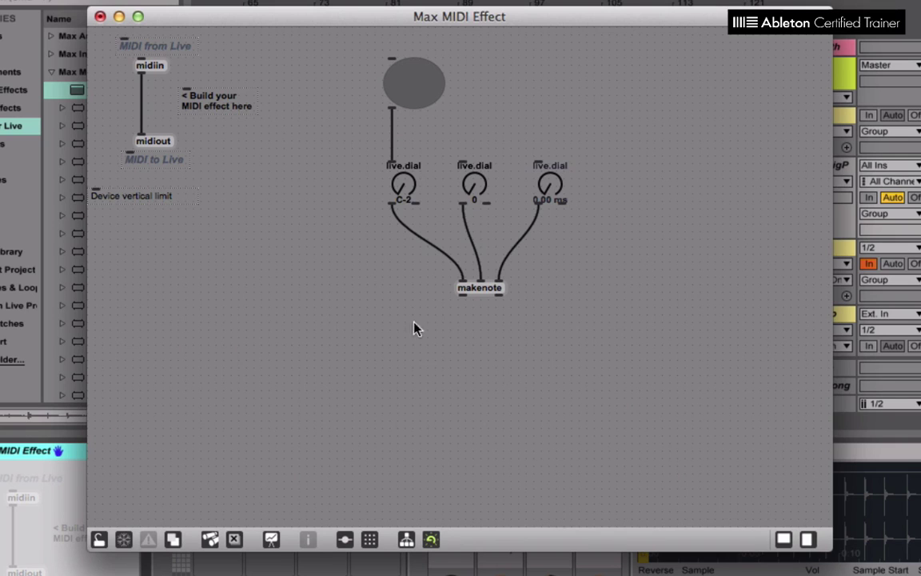
Step: Create a noteout object under makenote and patch makenote's pitch and velocity outlets into it
text(n)
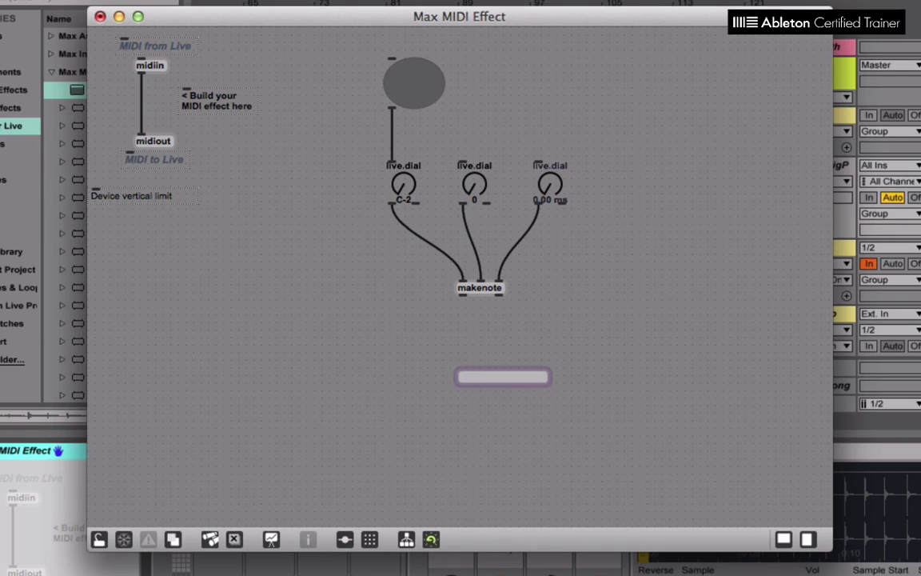
text(make)
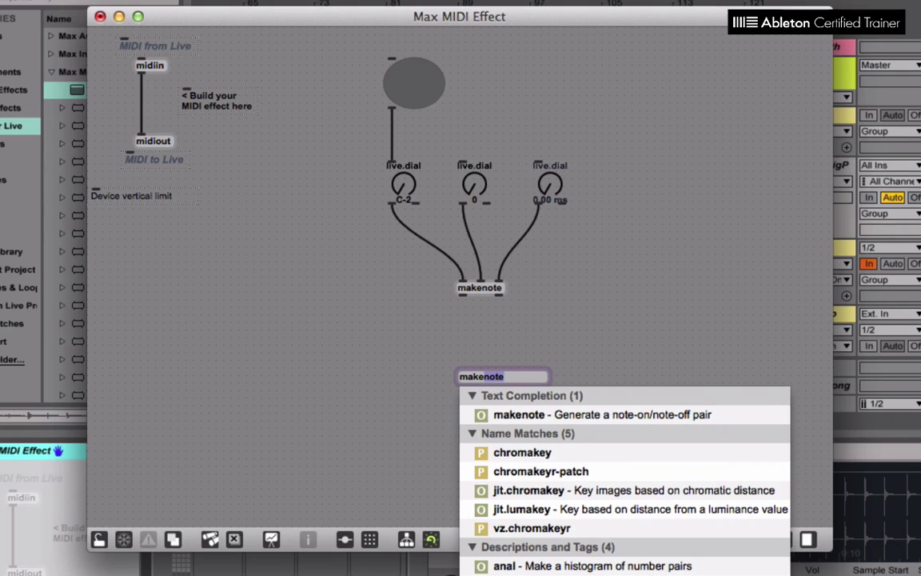
key(BackSpace)
key(BackSpace)
key(BackSpace)
key(BackSpace)
key(BackSpace)
text(note)
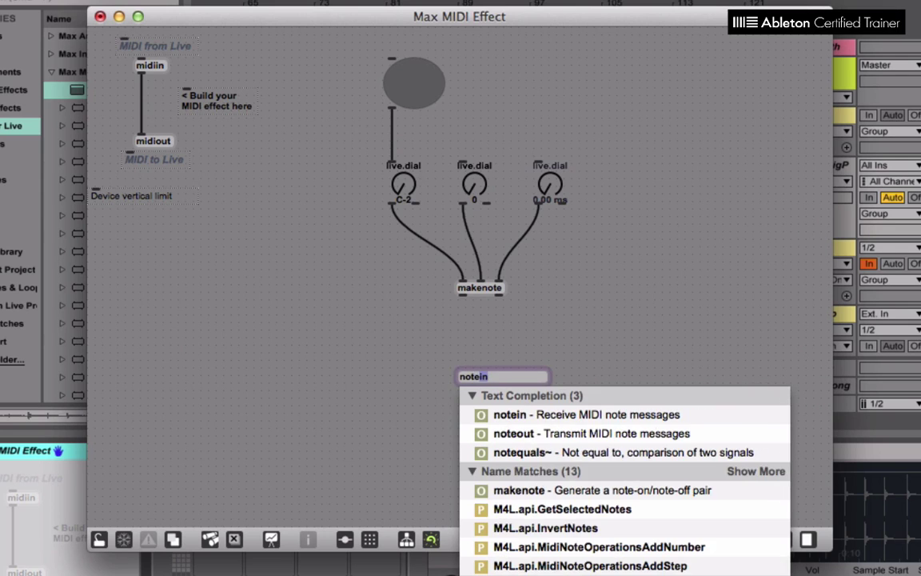
text(out)
key(Return)
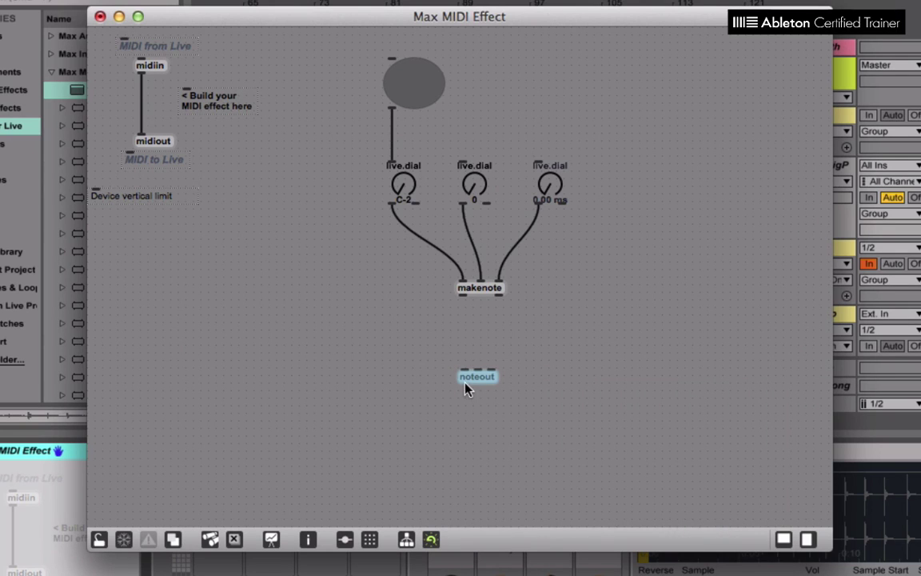
drag(467, 383, 464, 377)
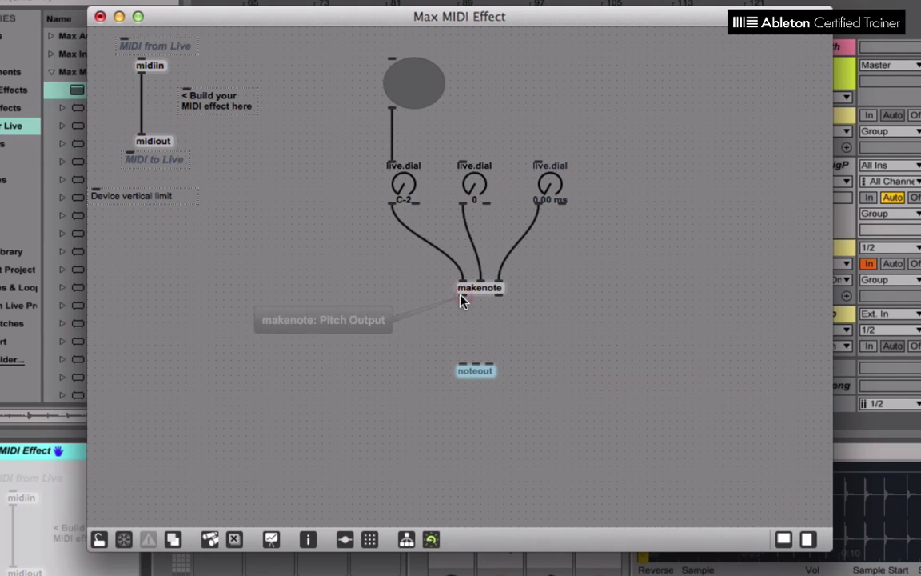
drag(461, 299, 463, 366)
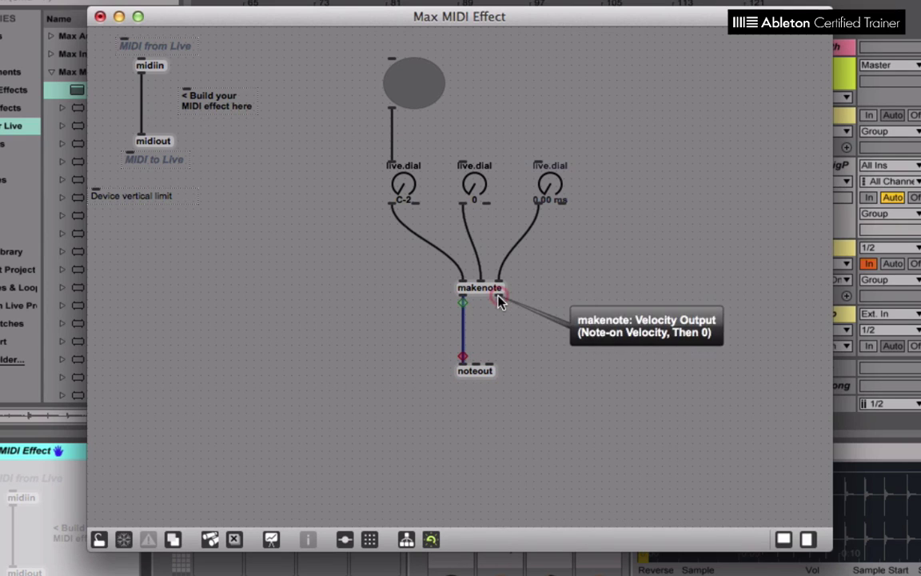
drag(498, 302, 477, 364)
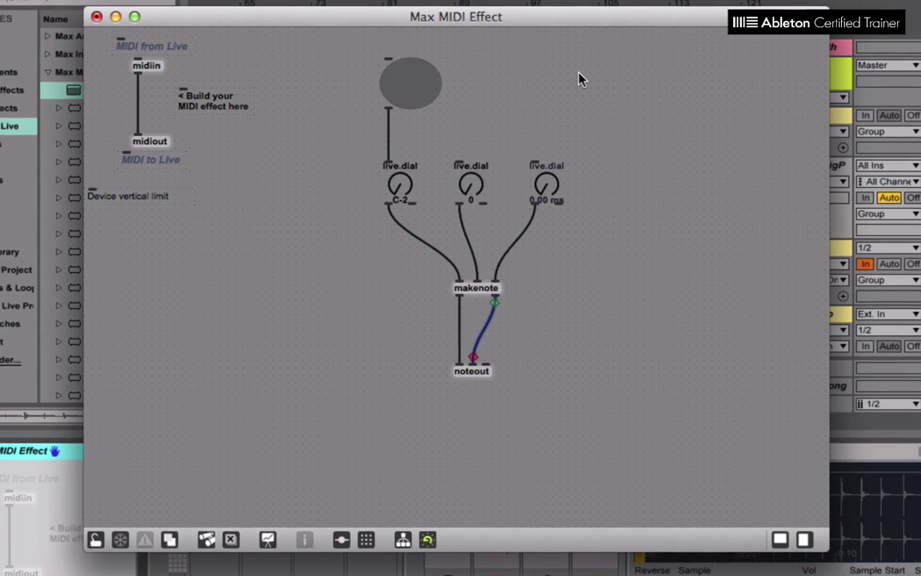
Step: Set the button's Background Color On to cyan
click(760, 542)
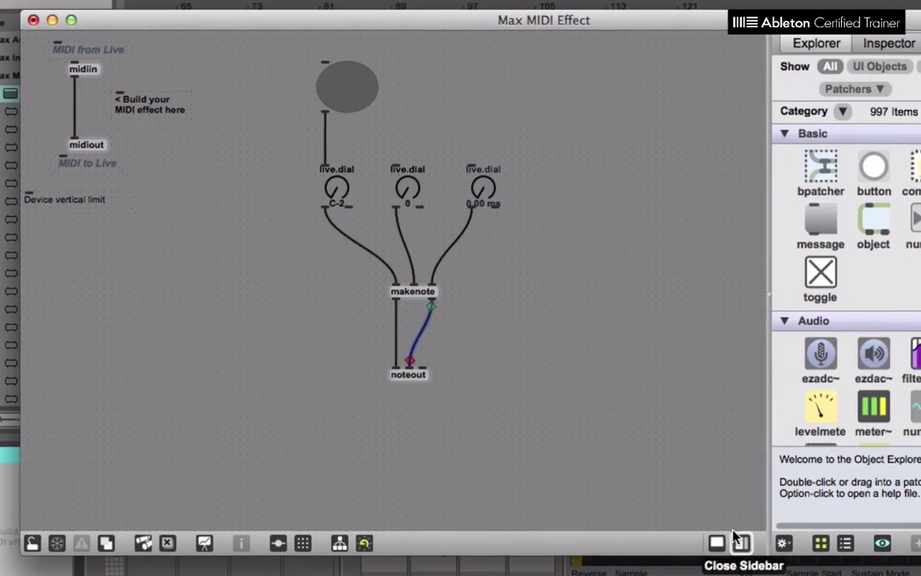
click(912, 48)
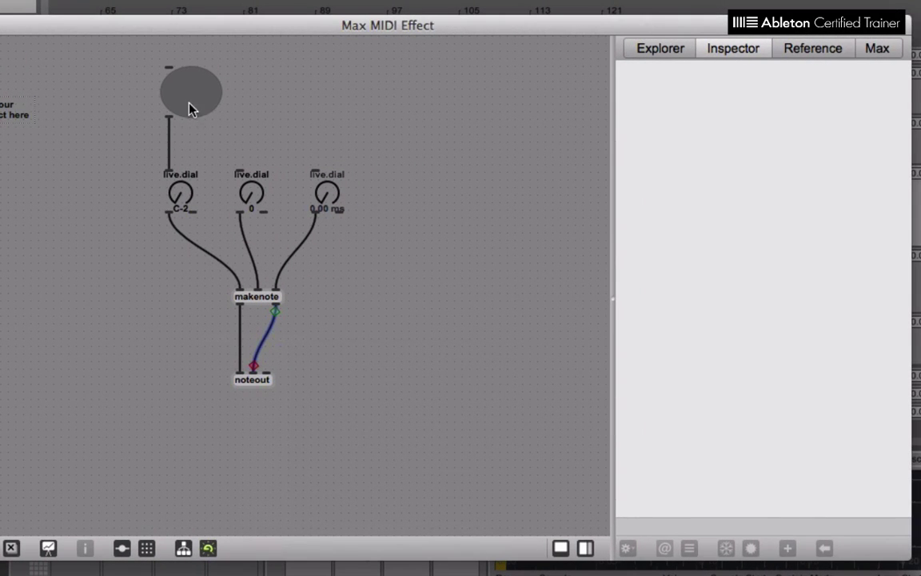
click(189, 108)
click(790, 399)
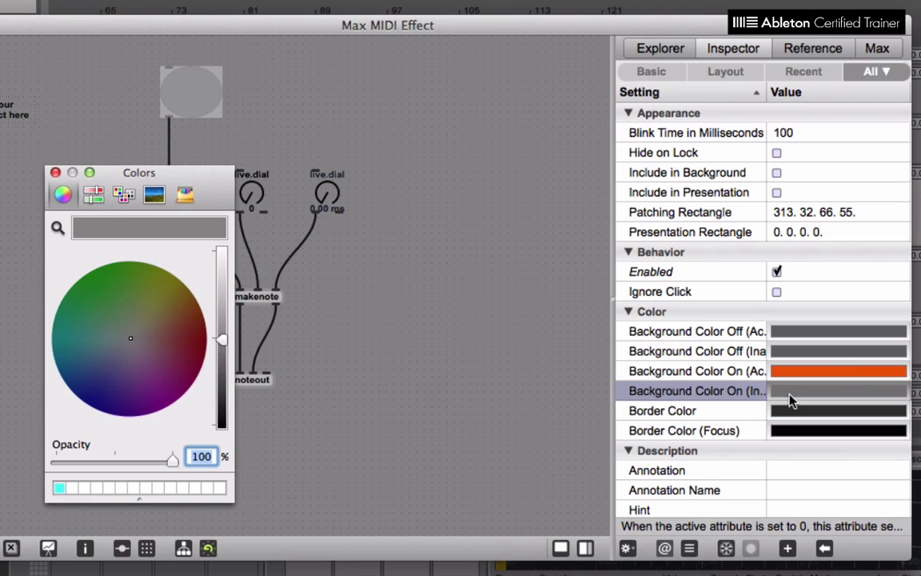
click(59, 488)
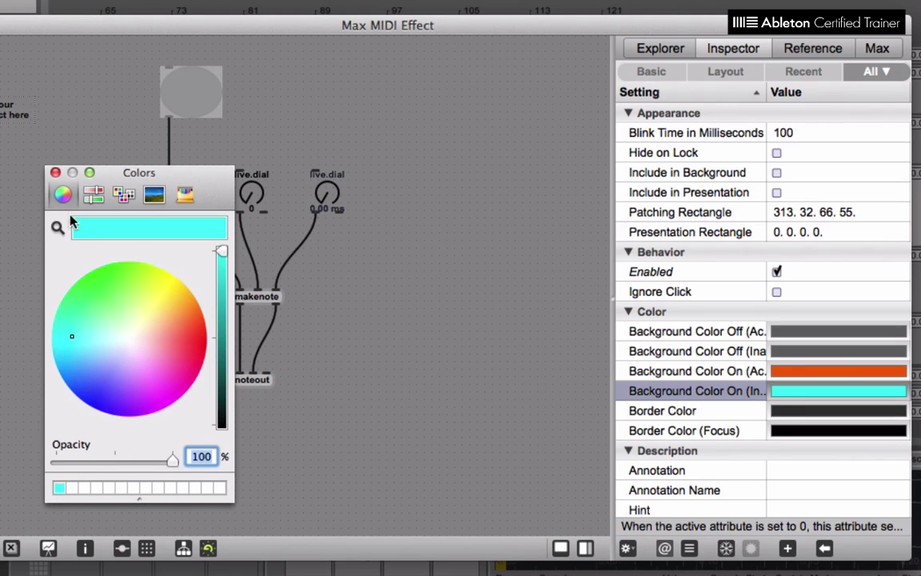
click(55, 172)
Step: Name the button's parameter Trigger for both Long Name and Short Name
scroll(800, 411, down, 10)
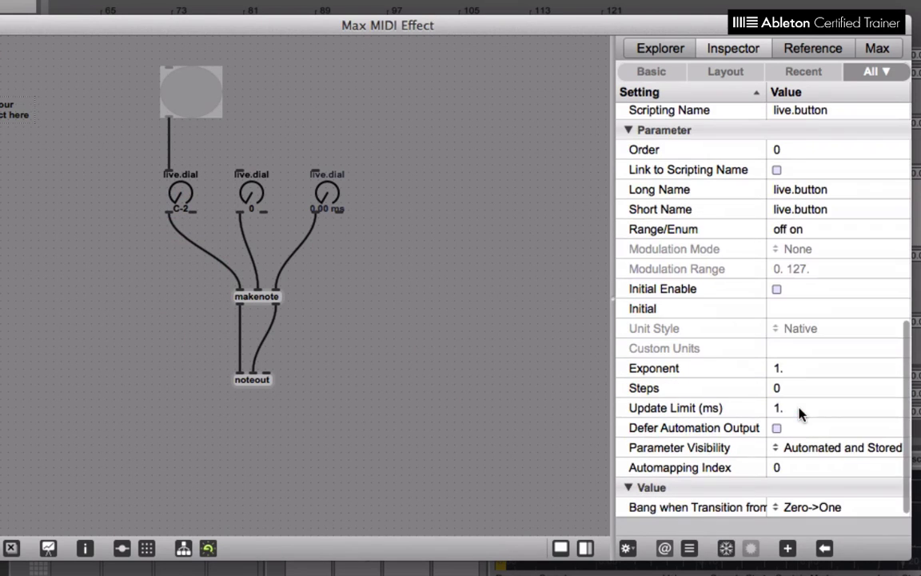
click(808, 190)
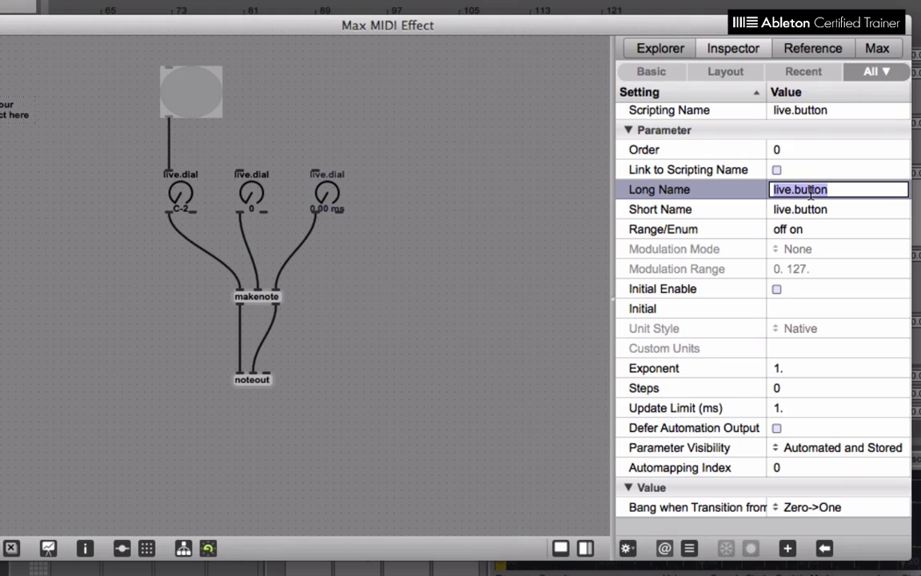
text(Trigger)
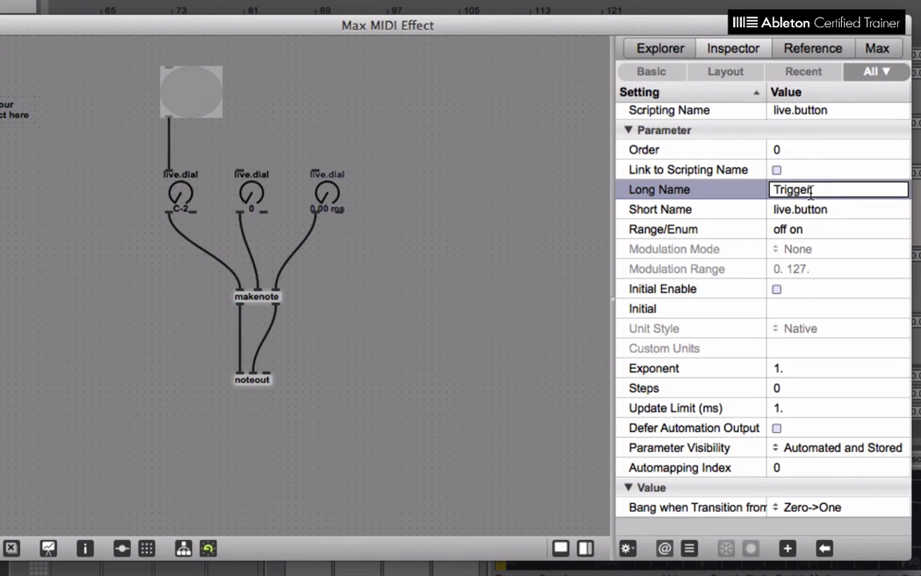
click(819, 210)
text(Trig)
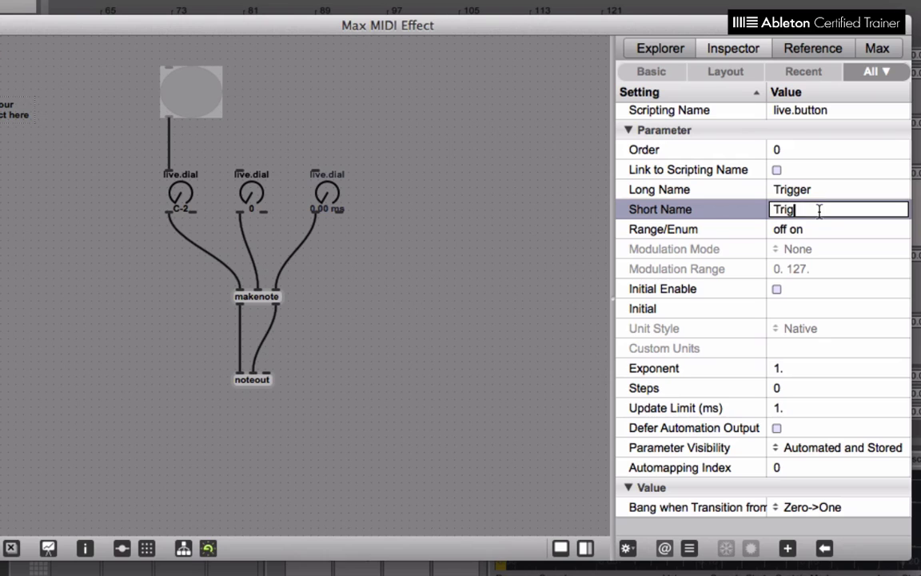
text(ger)
key(Return)
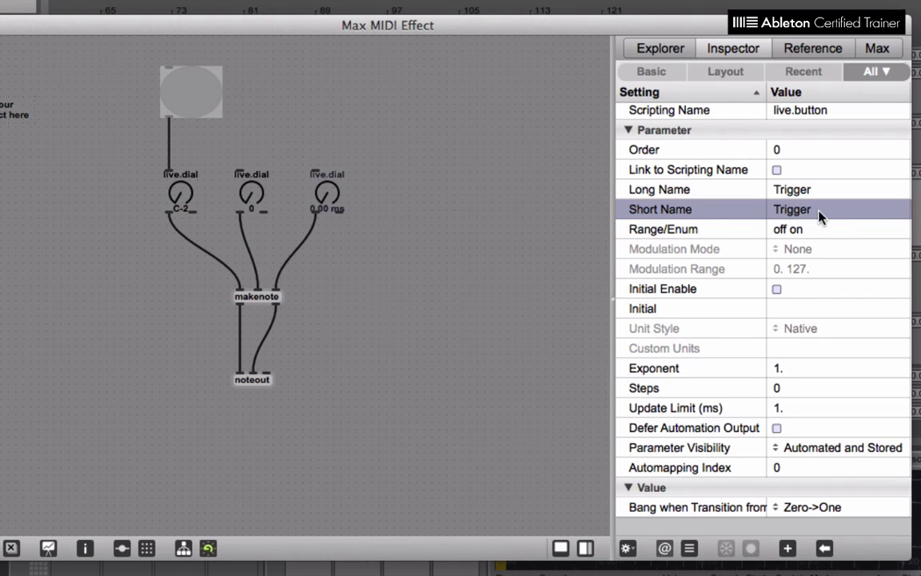
Step: Give the first dial a cyan active colour and the Panel display style
click(190, 202)
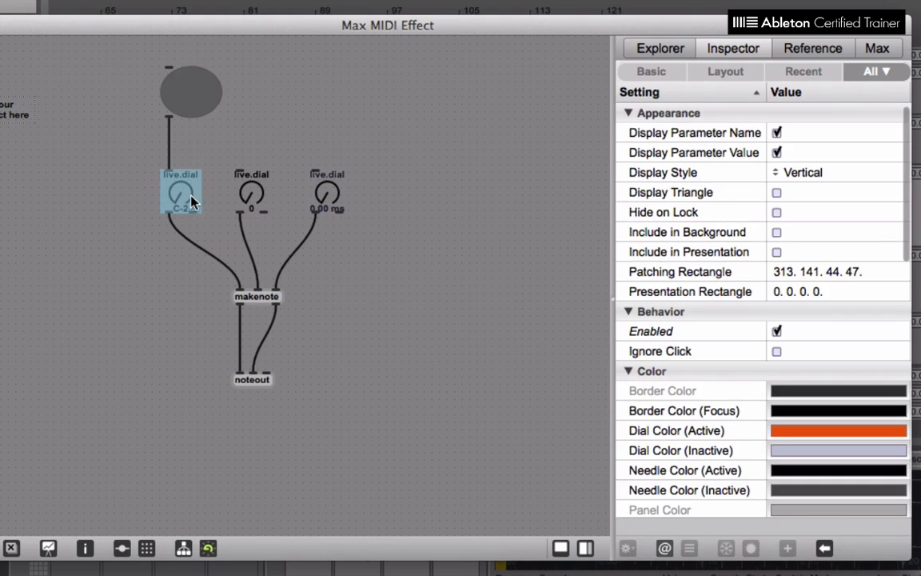
click(795, 433)
click(59, 486)
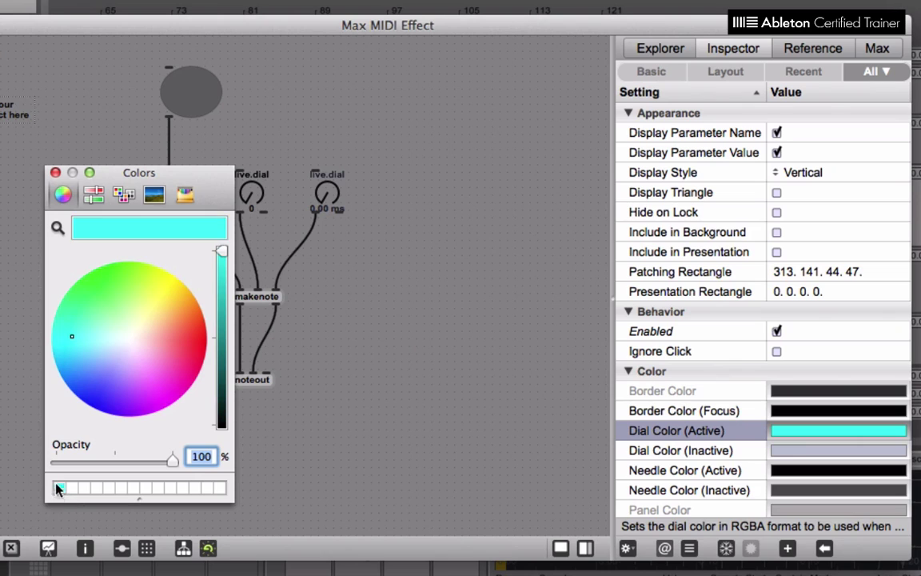
click(56, 172)
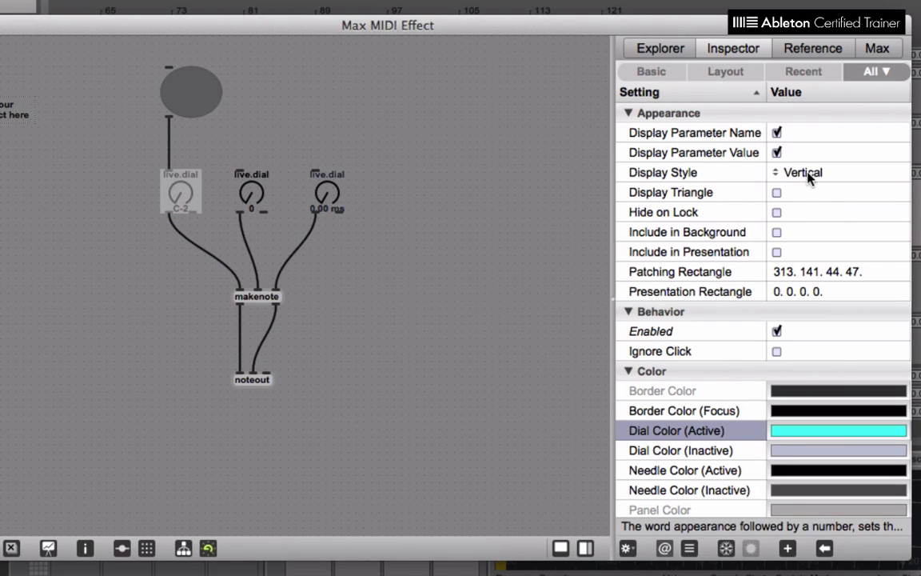
click(808, 176)
click(797, 205)
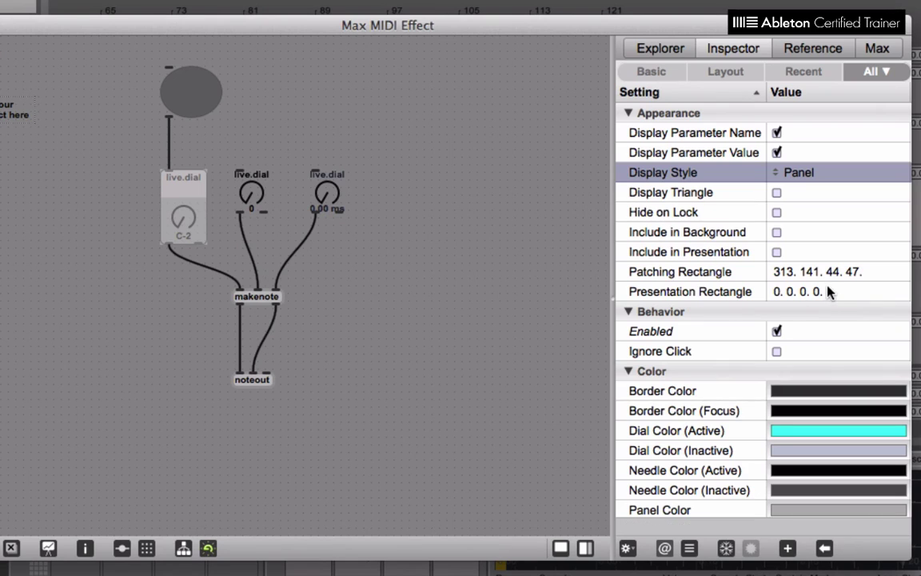
Step: Set the dial's Long and Short Name to note and its Initial value to 36
scroll(830, 291, down, 10)
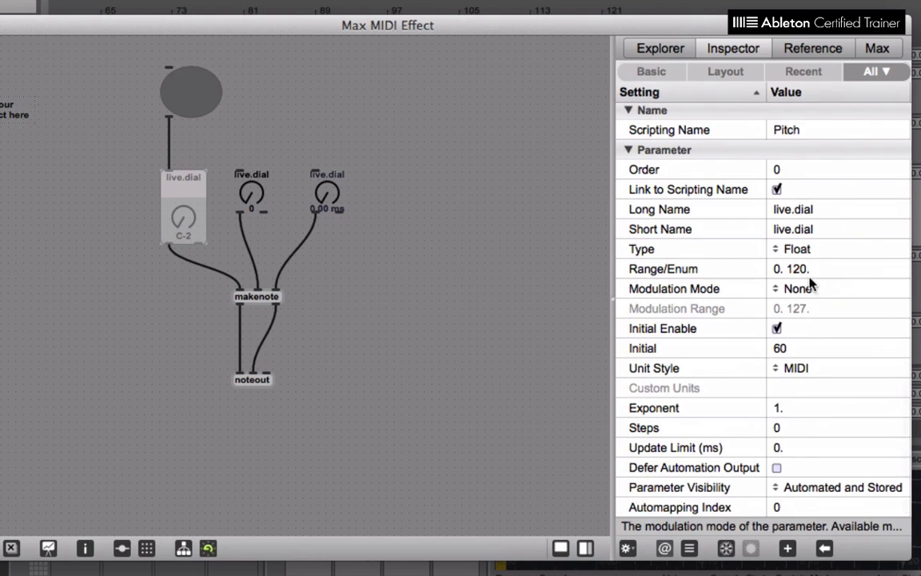
click(804, 210)
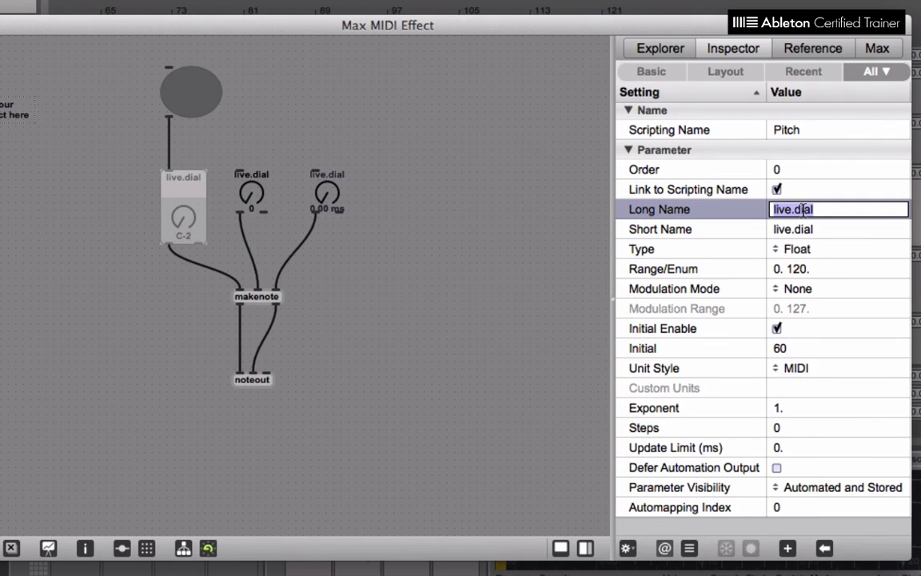
text(note)
click(804, 230)
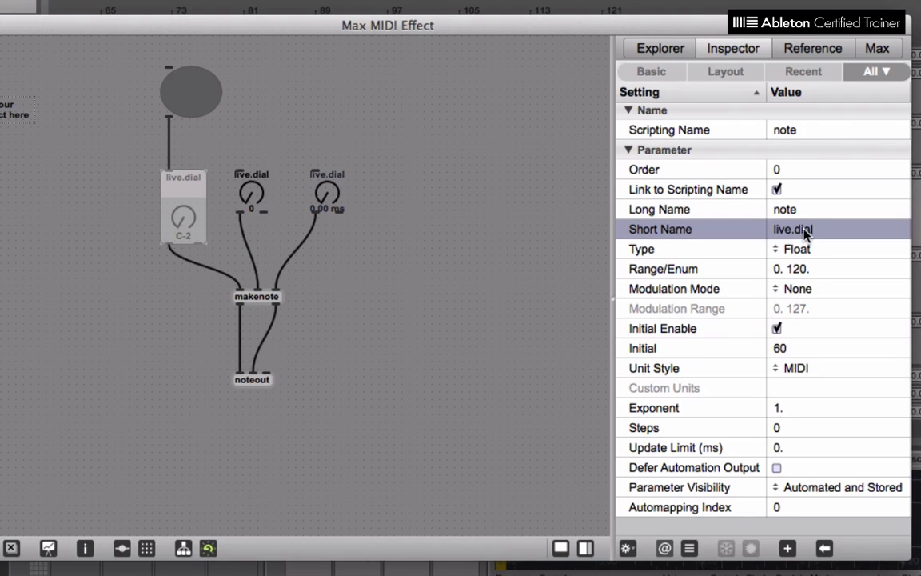
text(note)
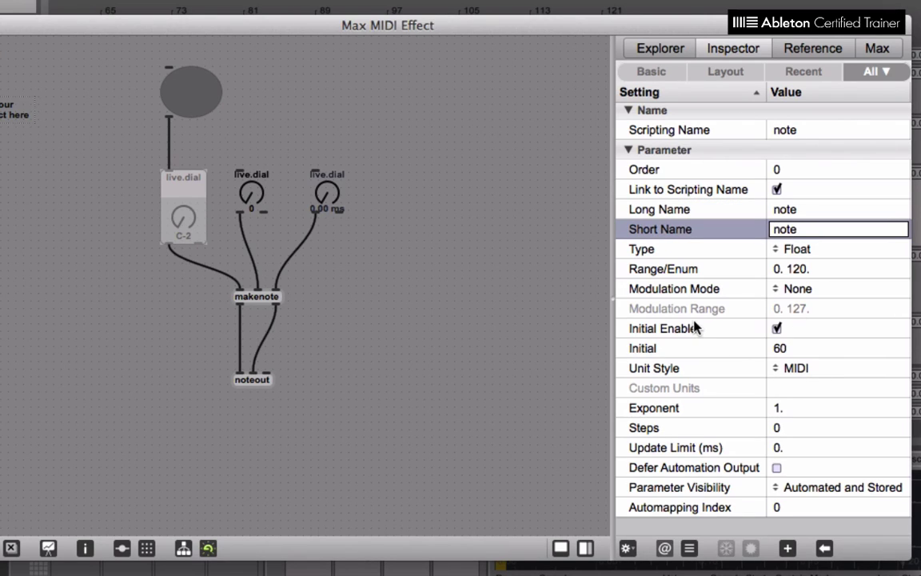
click(781, 348)
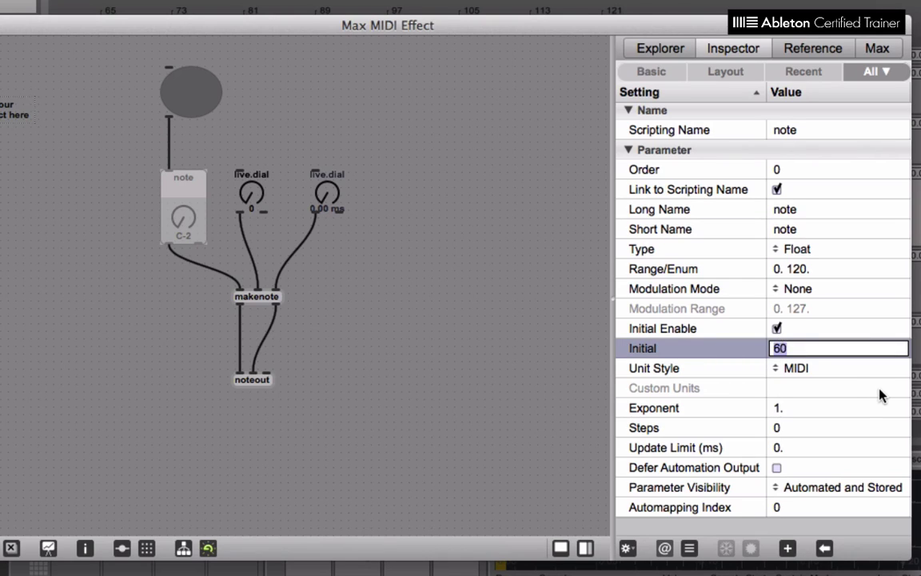
text(36)
key(Return)
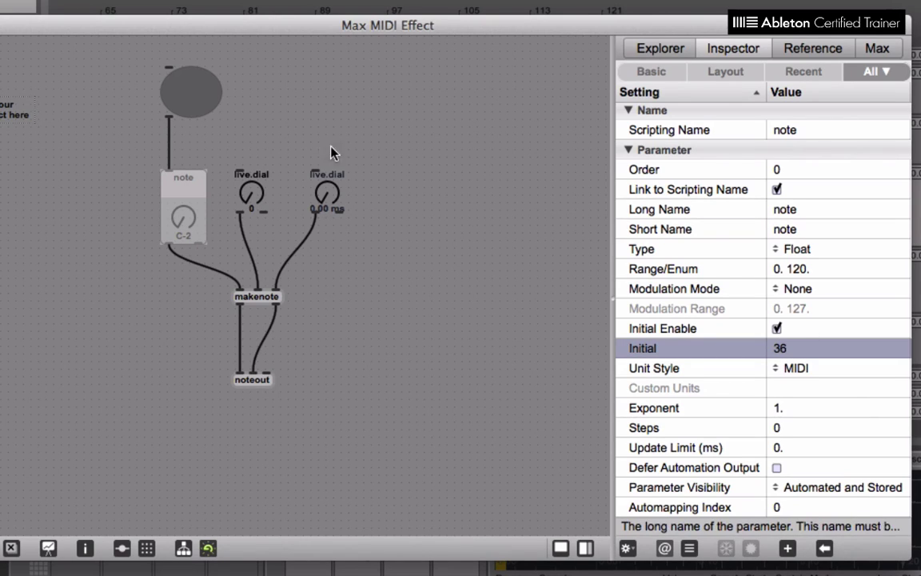
Step: Give the second dial a cyan active colour and the Panel display style
click(252, 195)
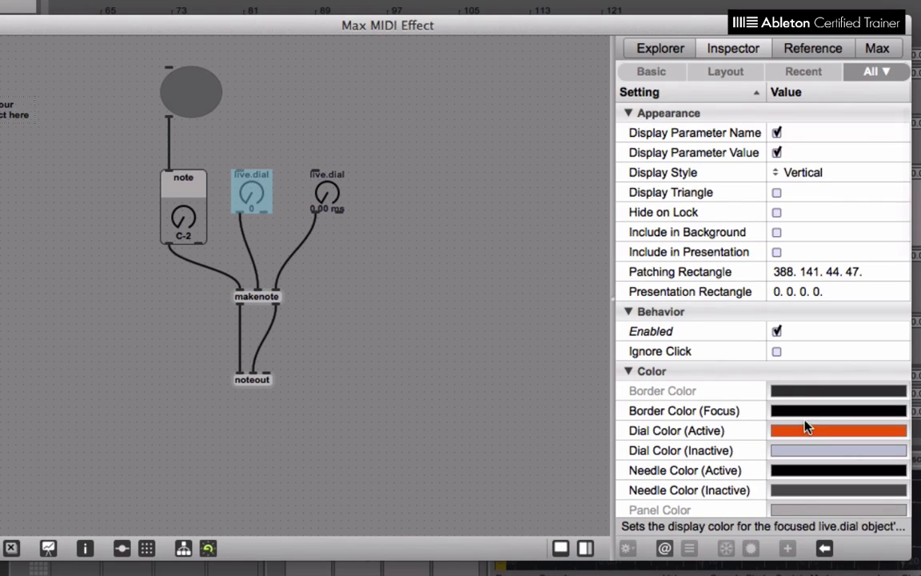
click(789, 437)
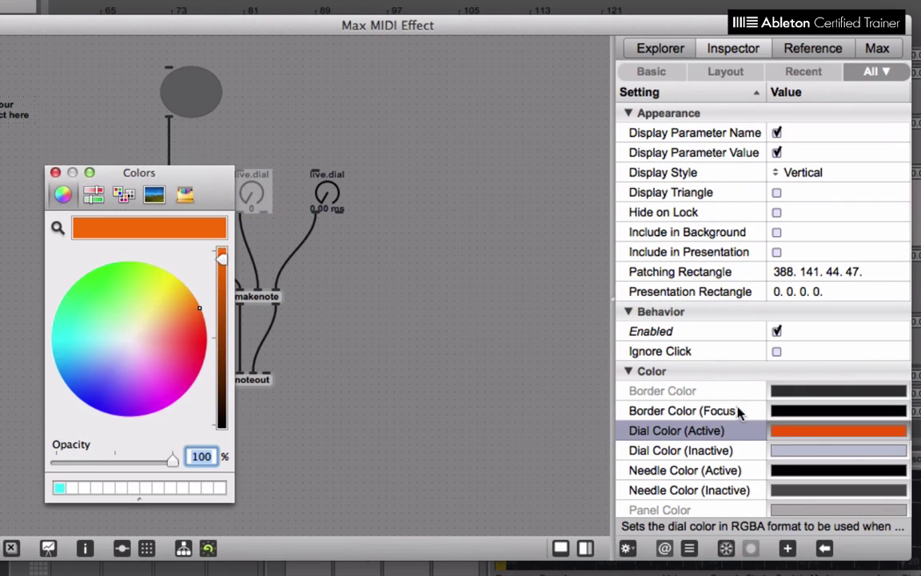
click(60, 490)
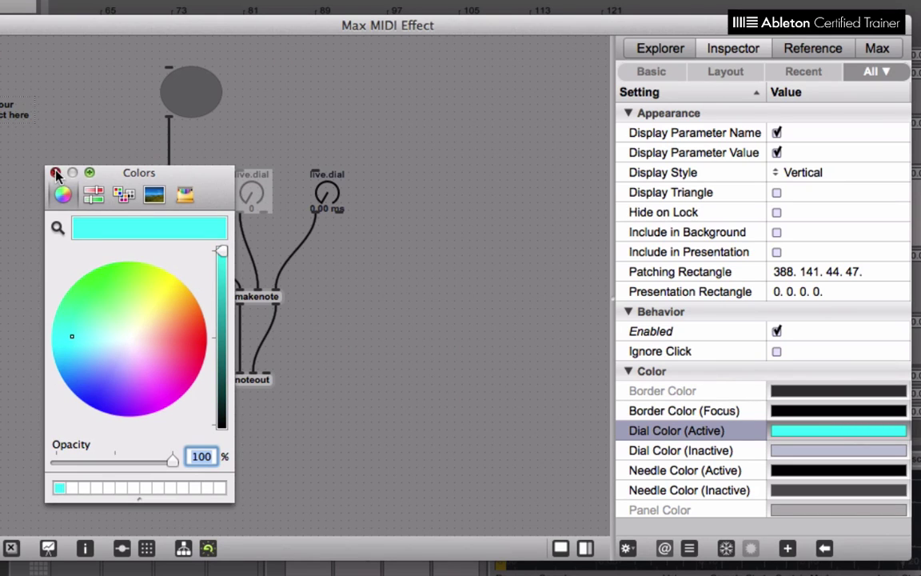
click(55, 172)
click(802, 175)
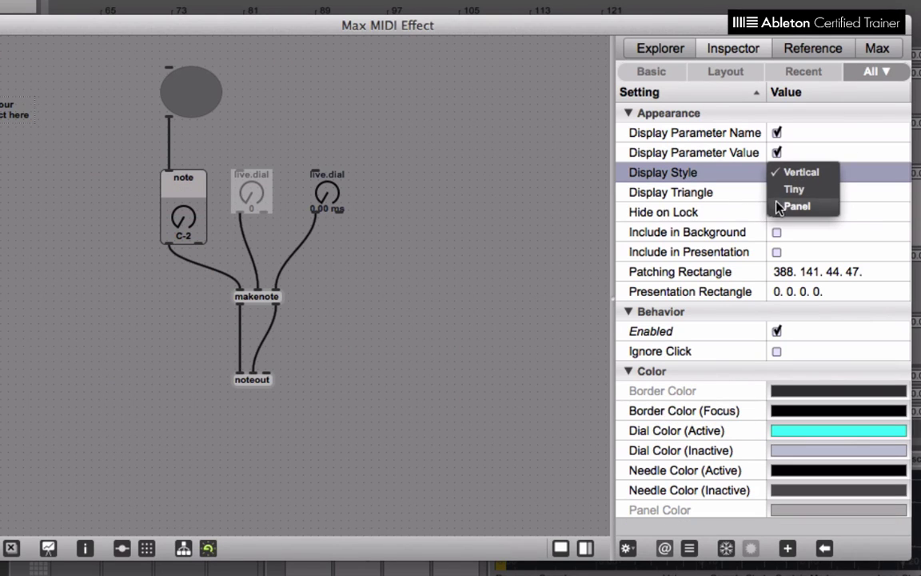
click(777, 207)
Step: Set its long and short name to velocity and enable its initial value
scroll(859, 264, down, 10)
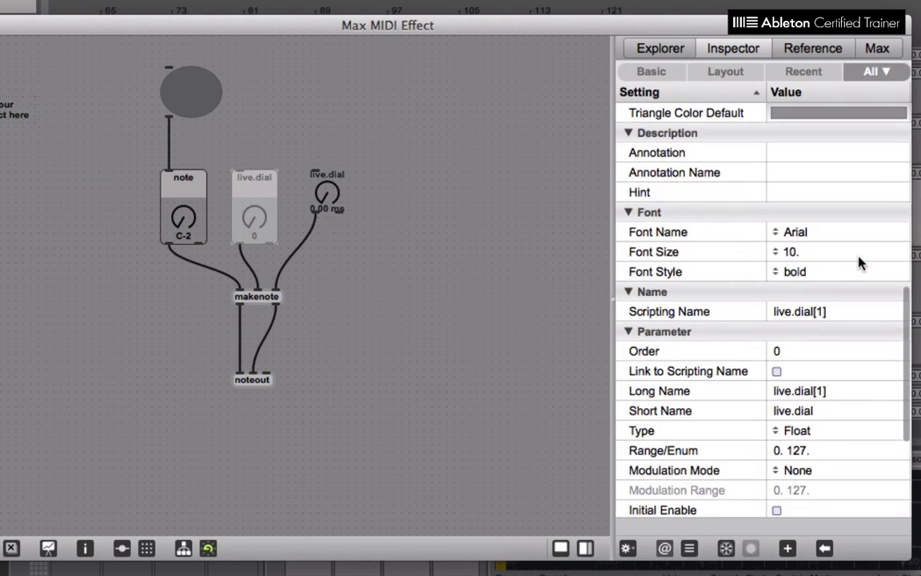
click(791, 391)
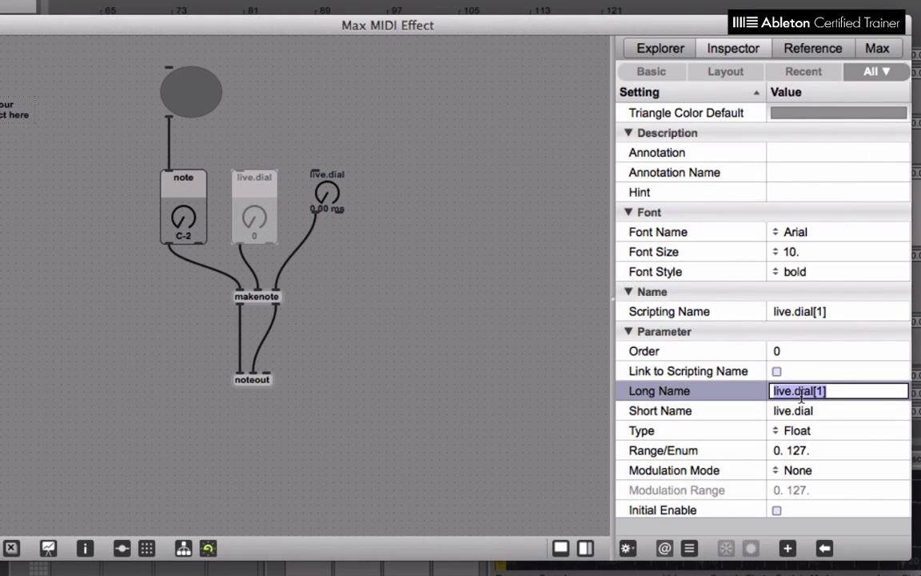
text(velo)
text(ciry)
key(BackSpace)
key(BackSpace)
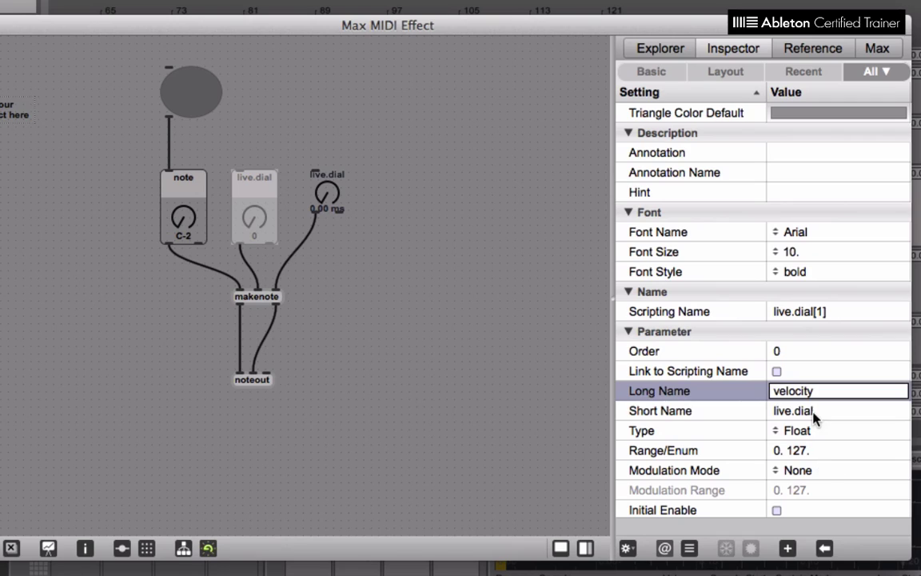
click(813, 412)
text(velocity)
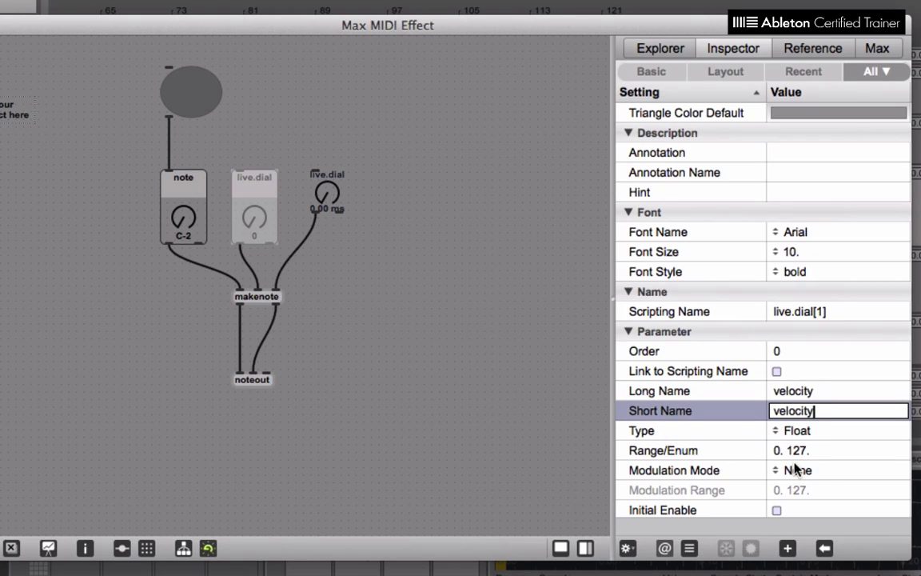
click(778, 512)
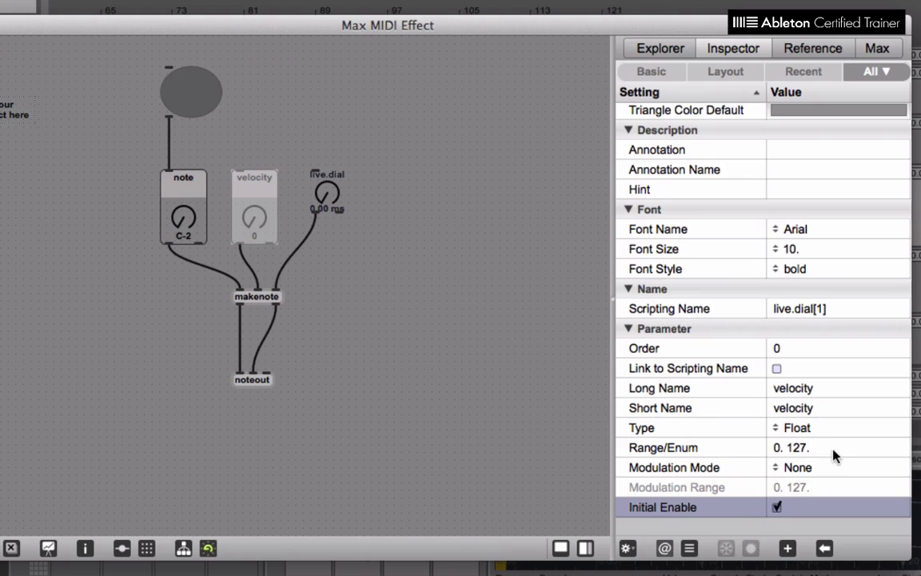
scroll(833, 453, down, 5)
click(781, 349)
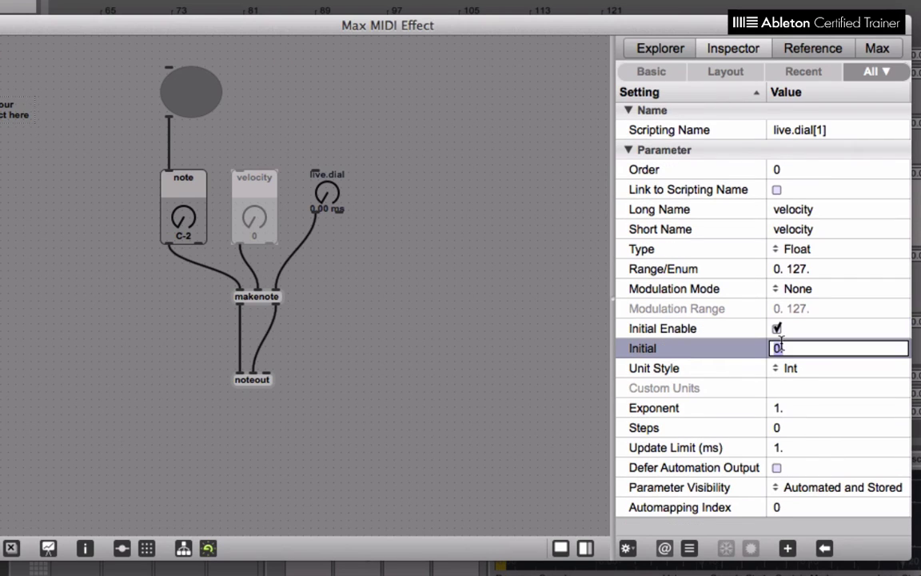
Step: Set the velocity dial's initial value to 100, then make the third dial a cyan Panel dial
text(100)
click(531, 294)
click(326, 194)
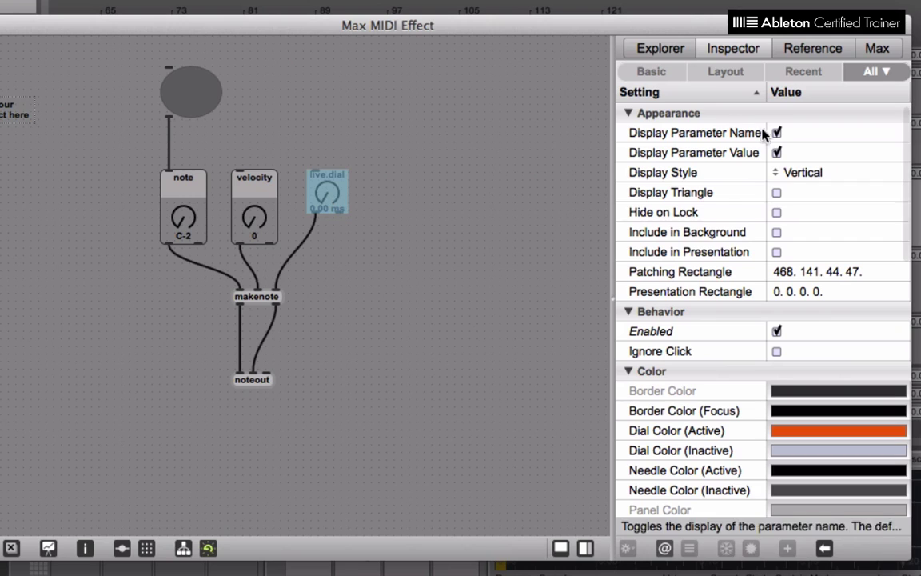
click(791, 174)
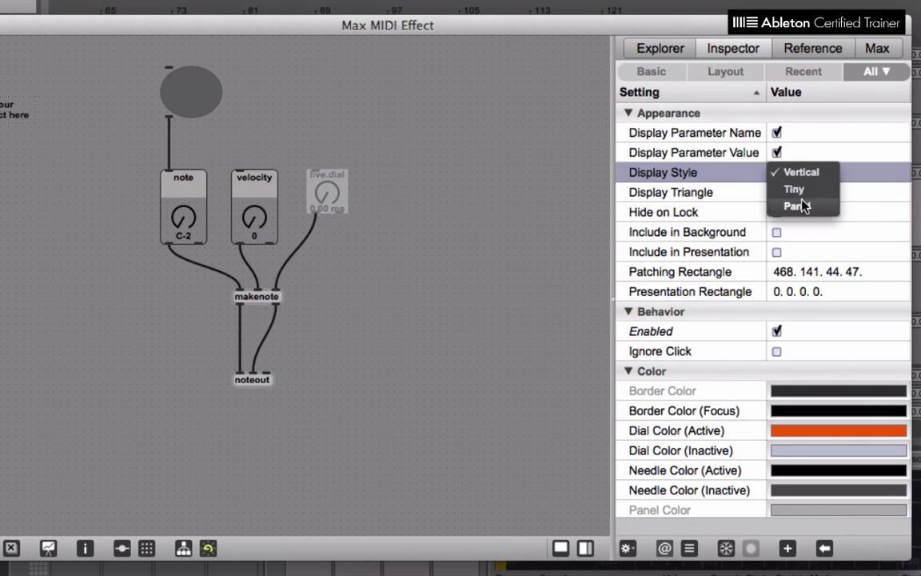
click(801, 205)
click(789, 430)
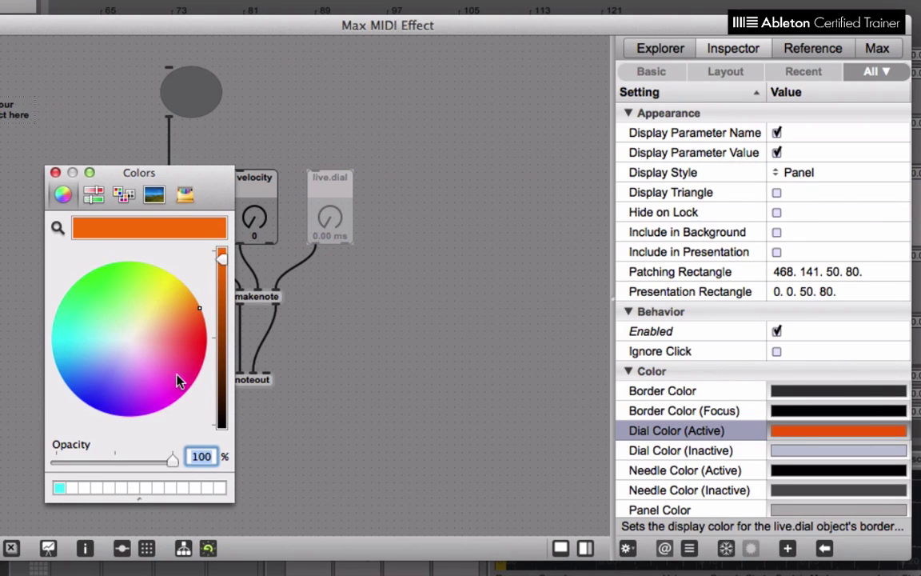
click(60, 488)
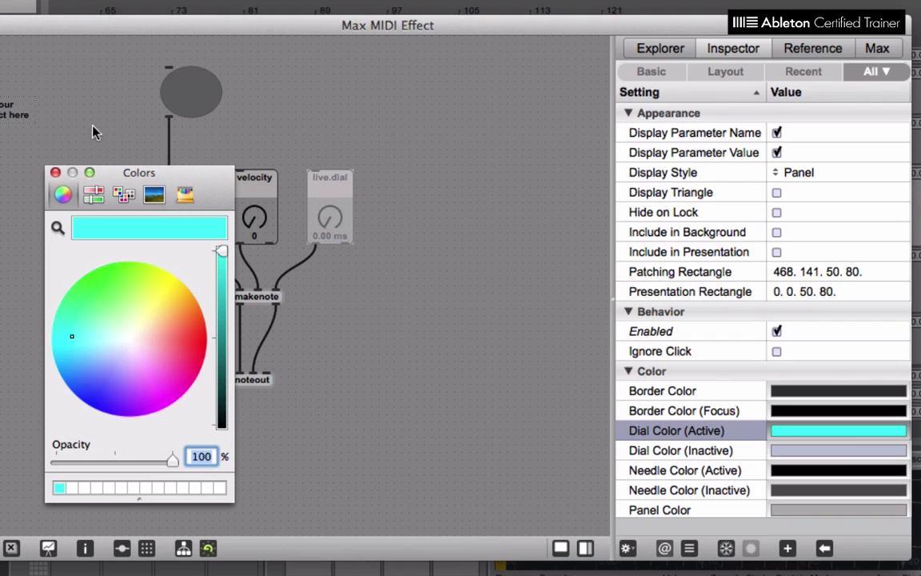
click(55, 172)
Step: Give the third dial initial value 300 and the long and short name 'time'
scroll(773, 378, down, 10)
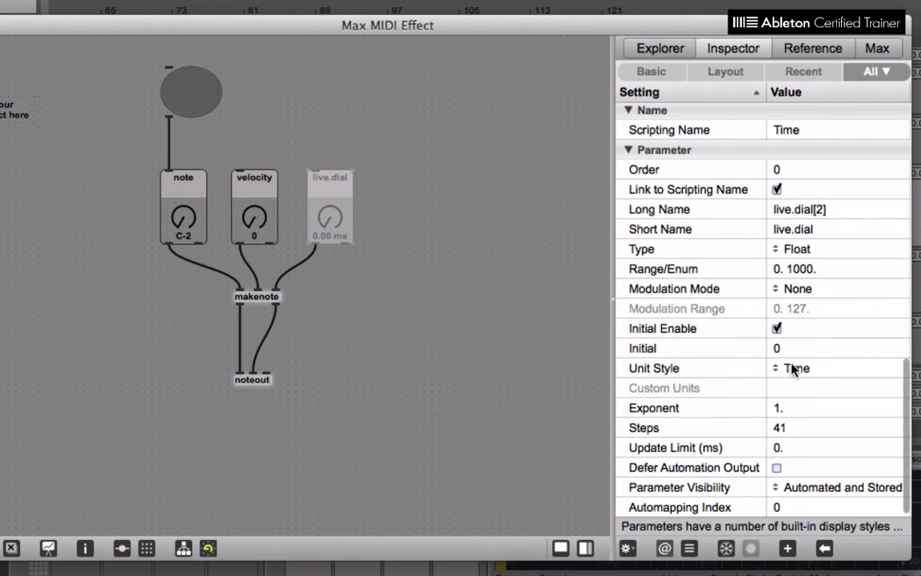
click(781, 348)
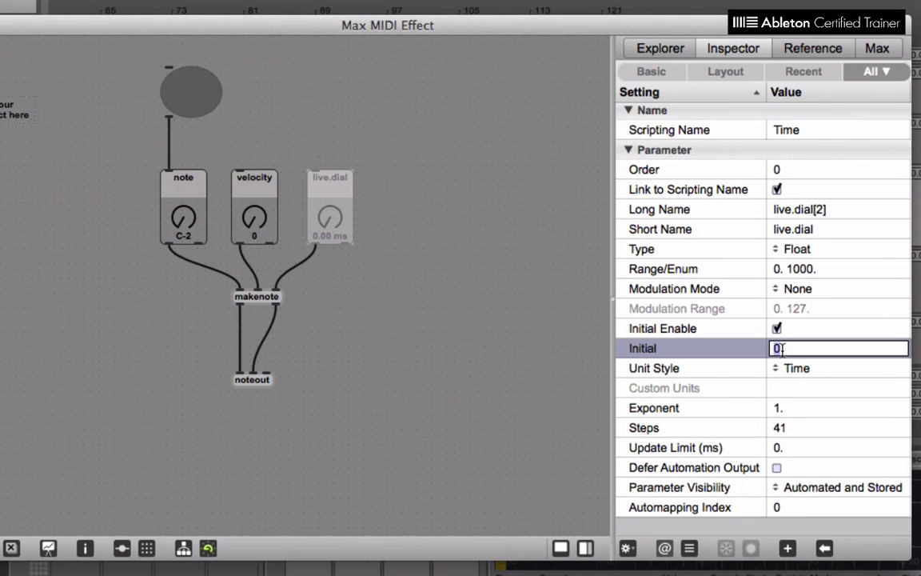
text(300)
click(800, 209)
text(time)
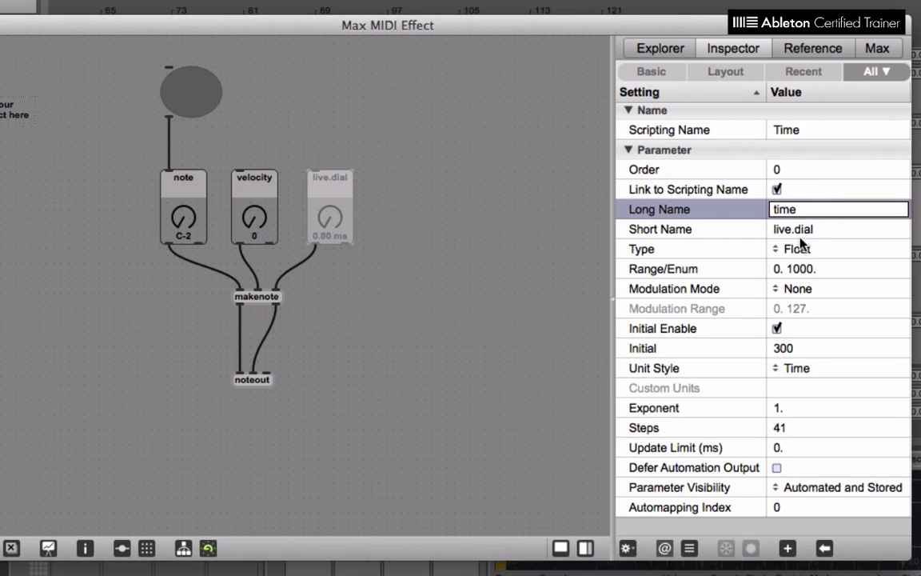
click(800, 229)
text(time)
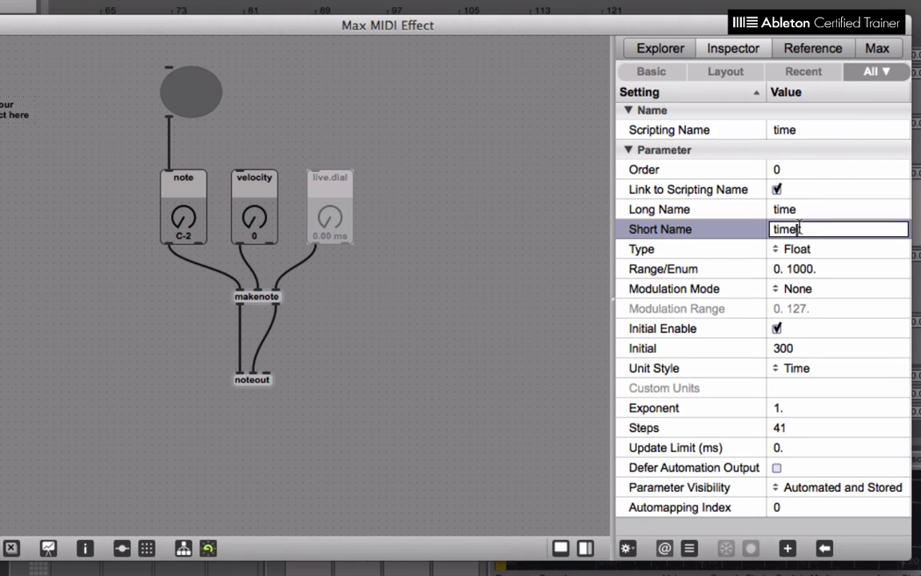
click(401, 269)
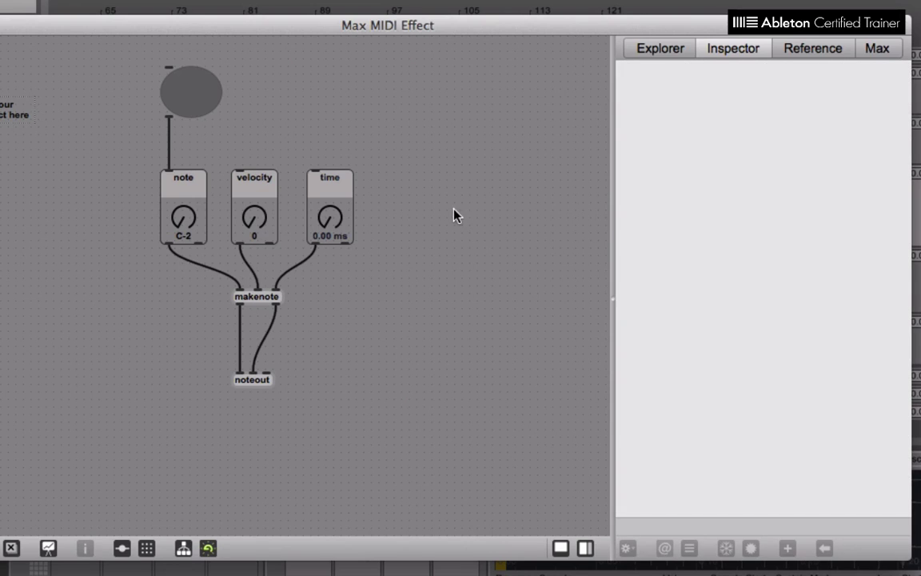
Step: Add the circle and the note, velocity and time dials to the presentation, then enter Presentation Mode
drag(450, 216, 132, 74)
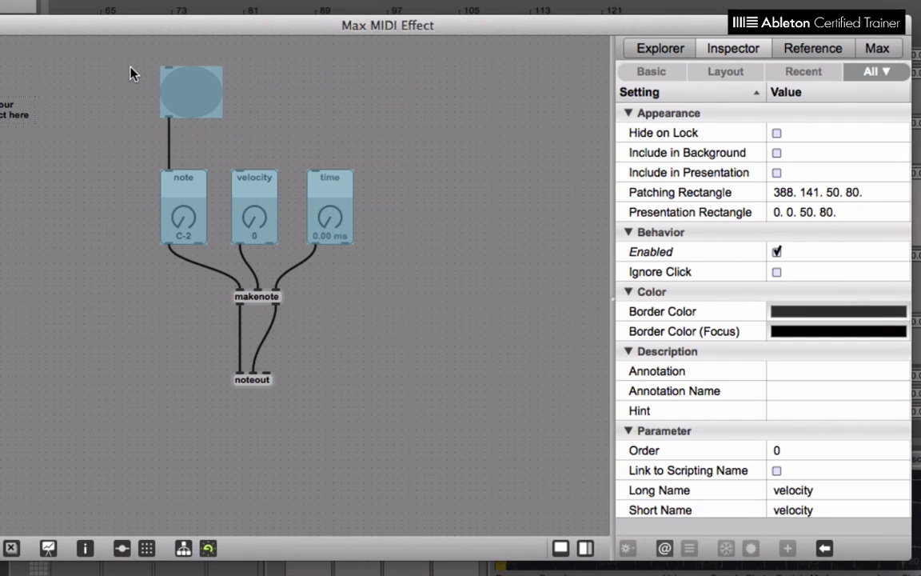
right_click(191, 107)
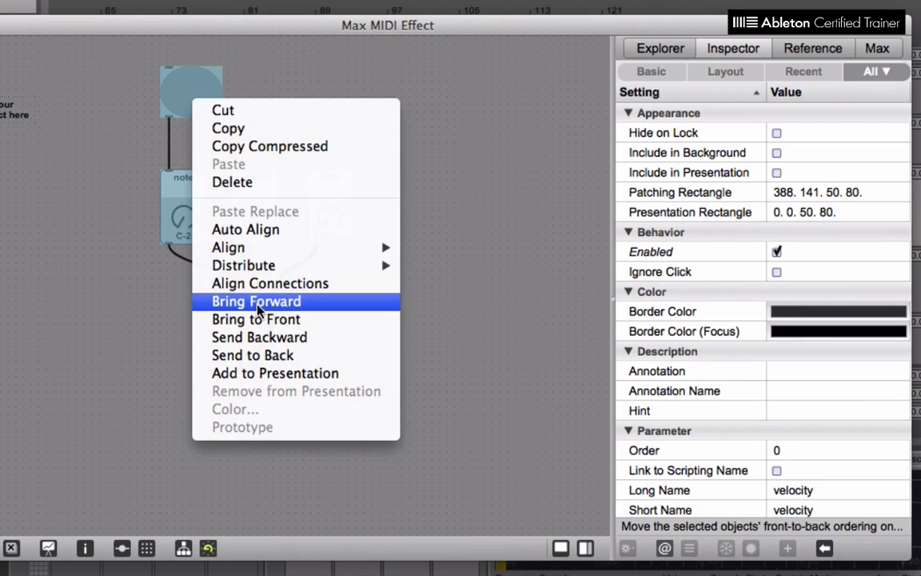
click(240, 374)
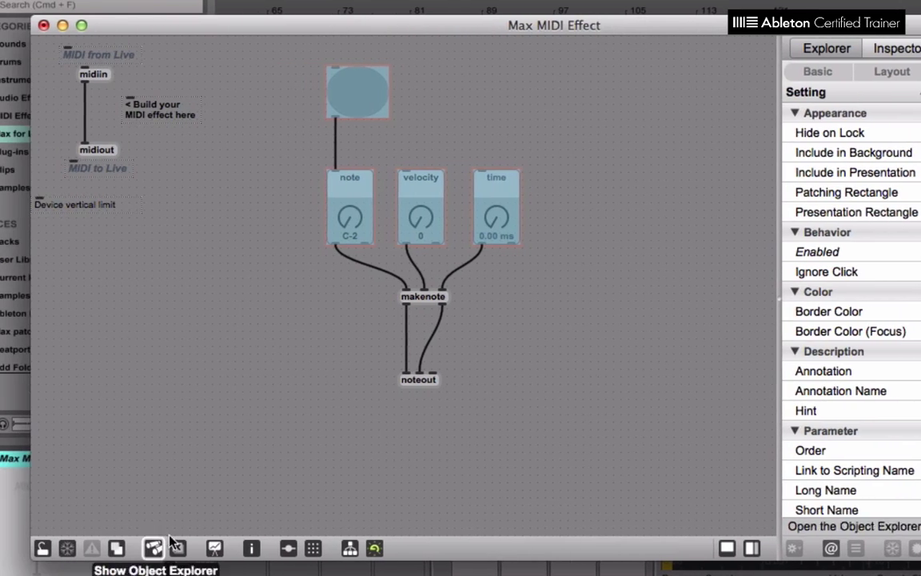
click(81, 548)
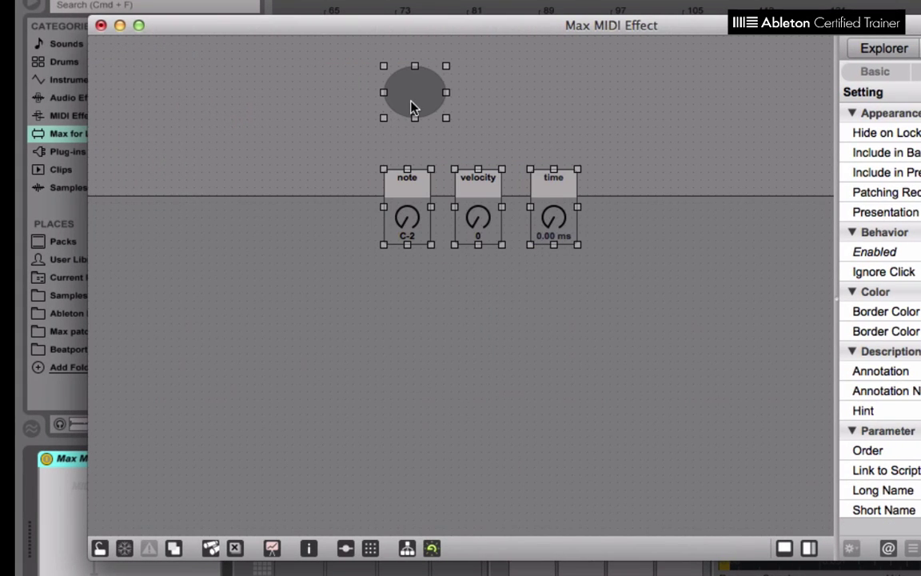
Step: Pack them at the top-left, moving the grey oval up-left and the time dial left
click(364, 122)
drag(414, 90, 241, 88)
key(super+i)
drag(349, 117, 259, 144)
click(324, 144)
drag(191, 146, 184, 146)
Step: Shift the circle right and place a 'map to trigger =>' comment just left of it
click(304, 136)
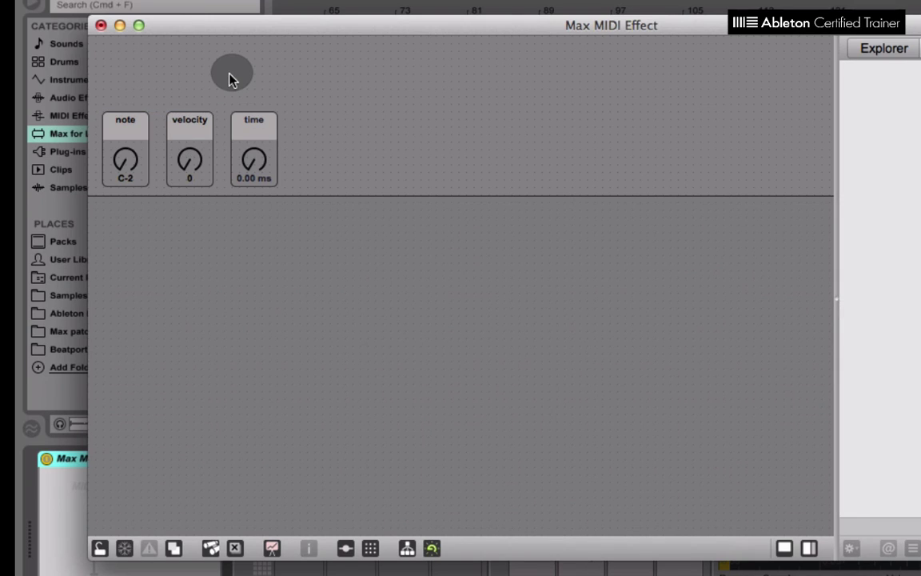
drag(229, 80, 252, 77)
click(352, 87)
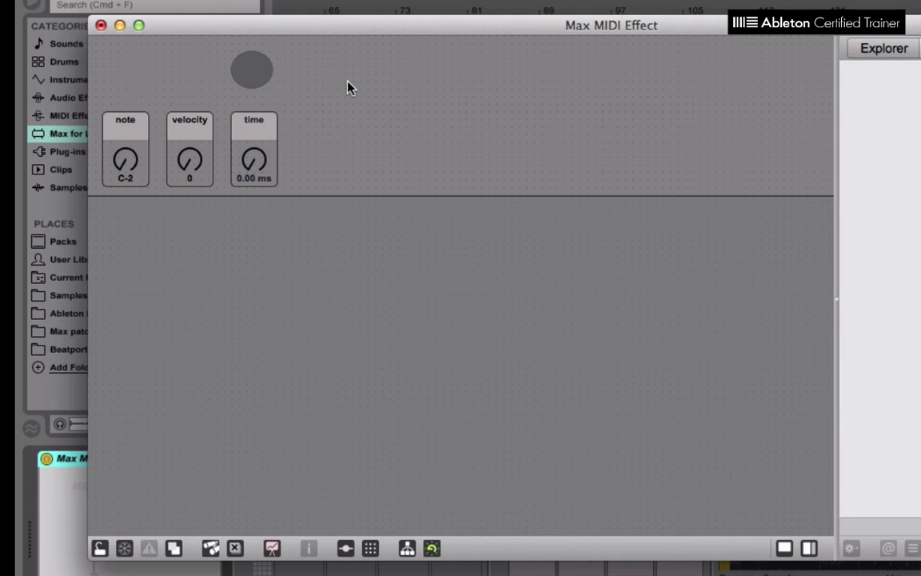
key(n)
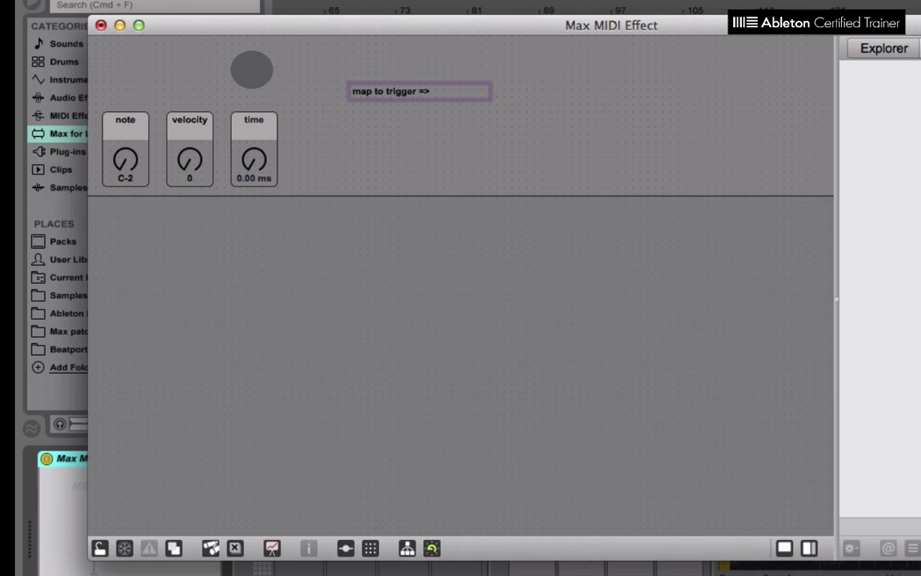
click(404, 76)
click(403, 90)
drag(403, 90, 172, 72)
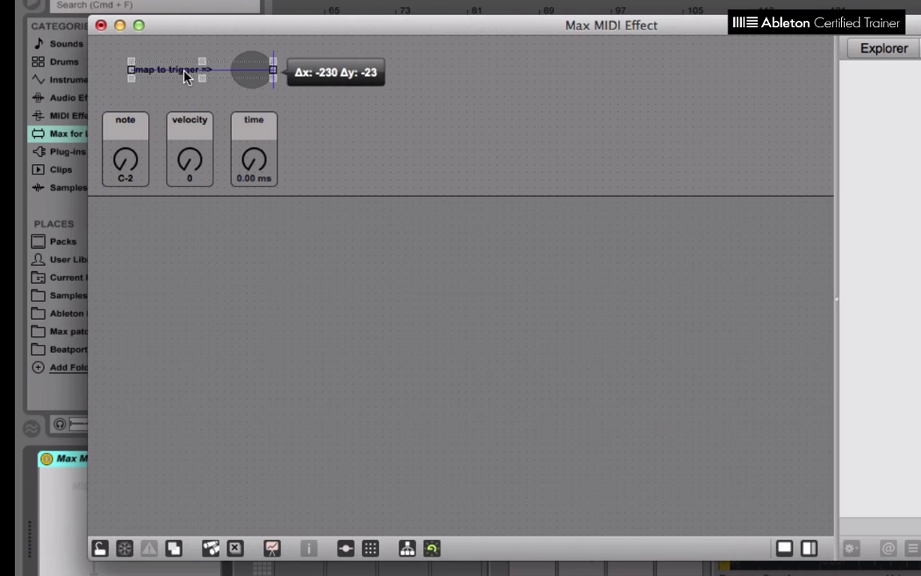
Step: Use Save As to store the device as 'my drum rep'
click(397, 115)
click(120, 0)
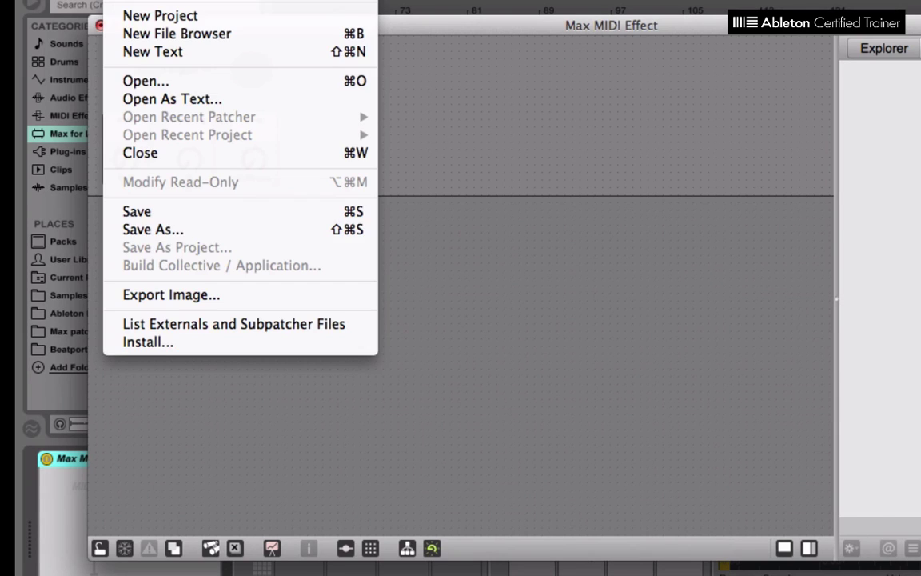
click(156, 229)
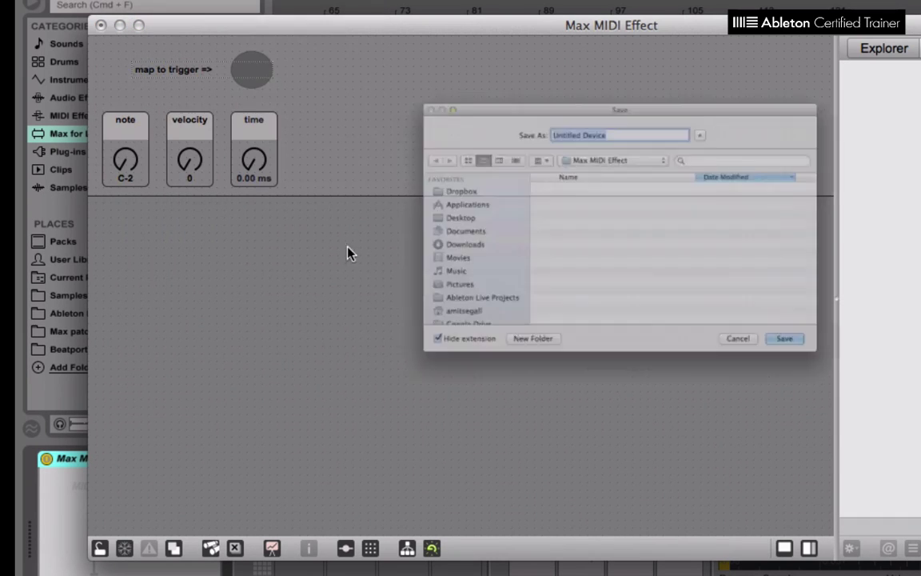
text(my drum r)
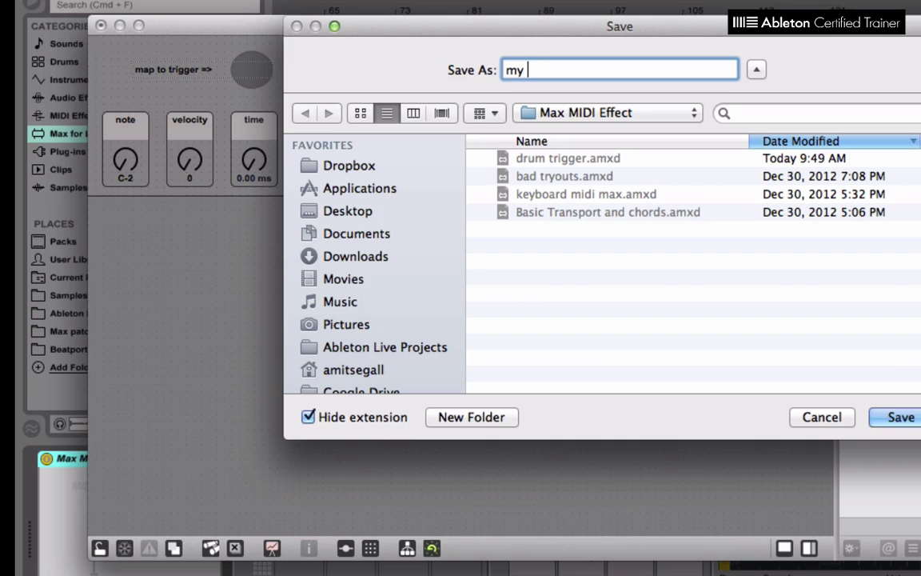
text(ep)
key(Return)
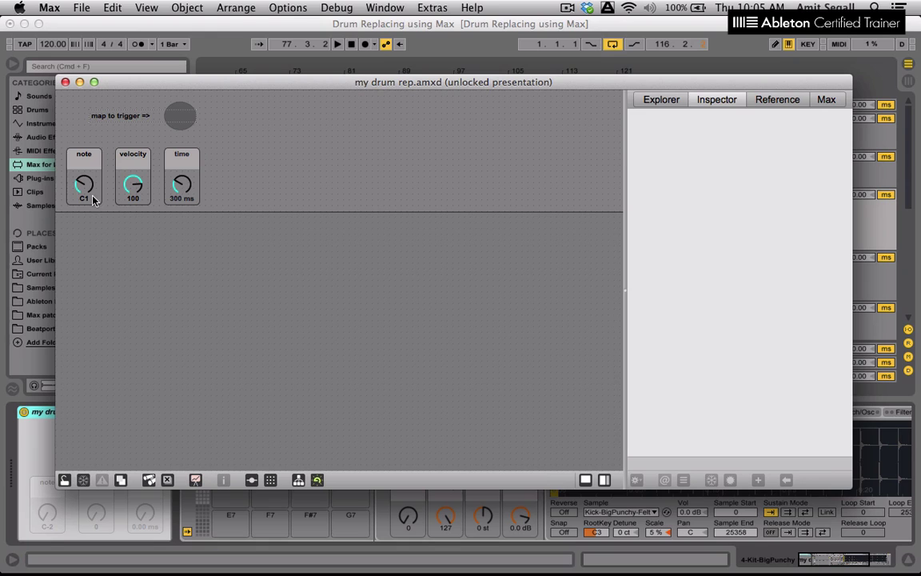
Step: Close the Max editor, test-fire the trigger, return the note dial to C1, and show Kick's devices
click(65, 82)
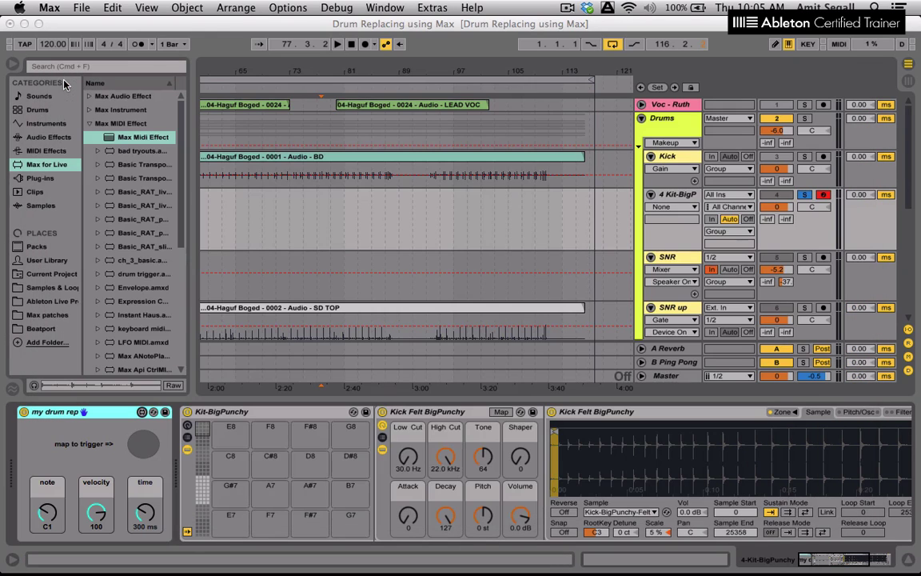
click(142, 452)
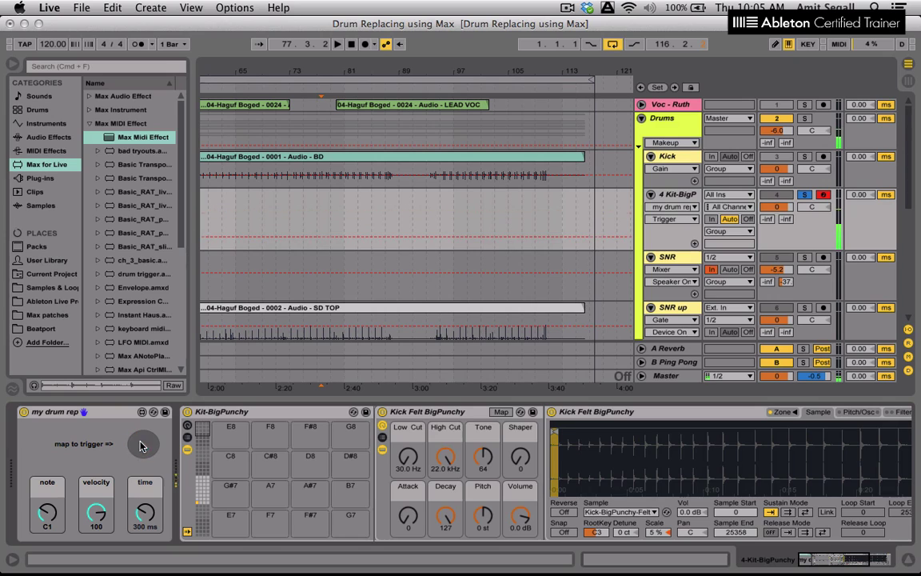
click(48, 513)
mouse_move(48, 514)
mouse_down()
mouse_move(48, 503)
mouse_move(48, 518)
mouse_up()
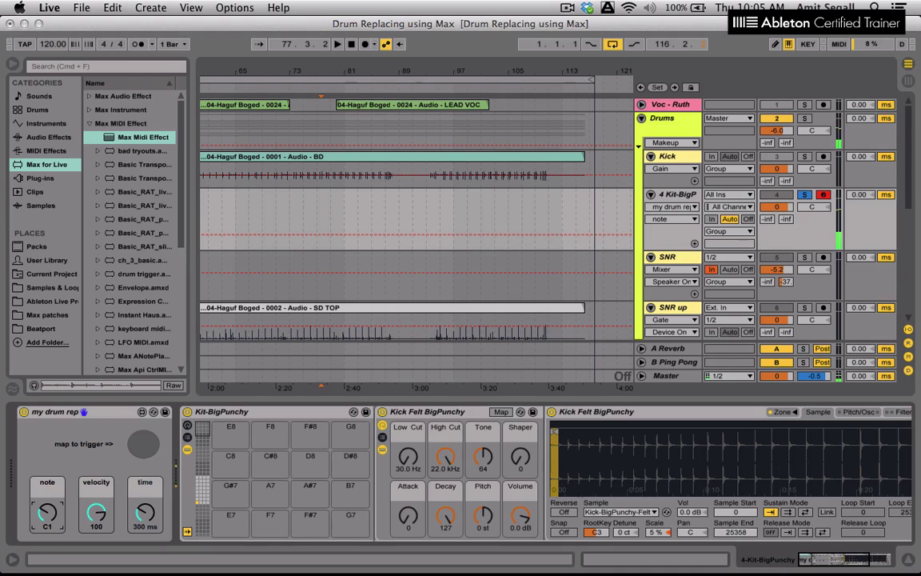
click(141, 445)
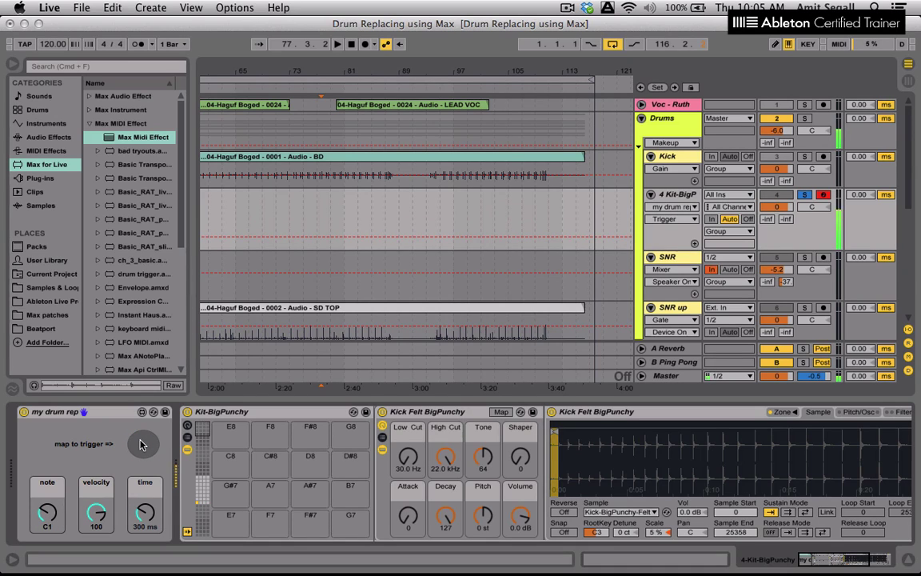
click(698, 164)
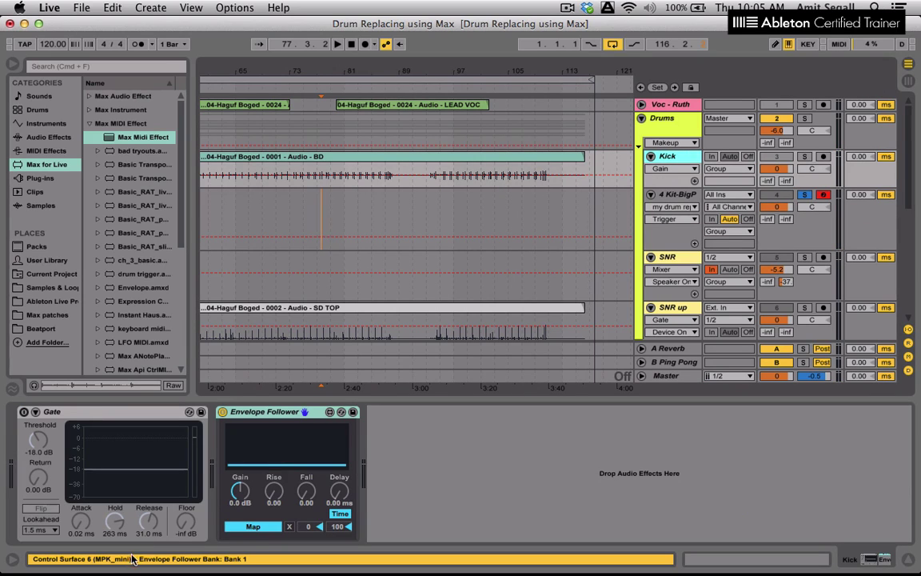
Step: Test-fire the trigger on 4 Kit-BigP, return to Kick, and play the song with Kick soloed
click(672, 193)
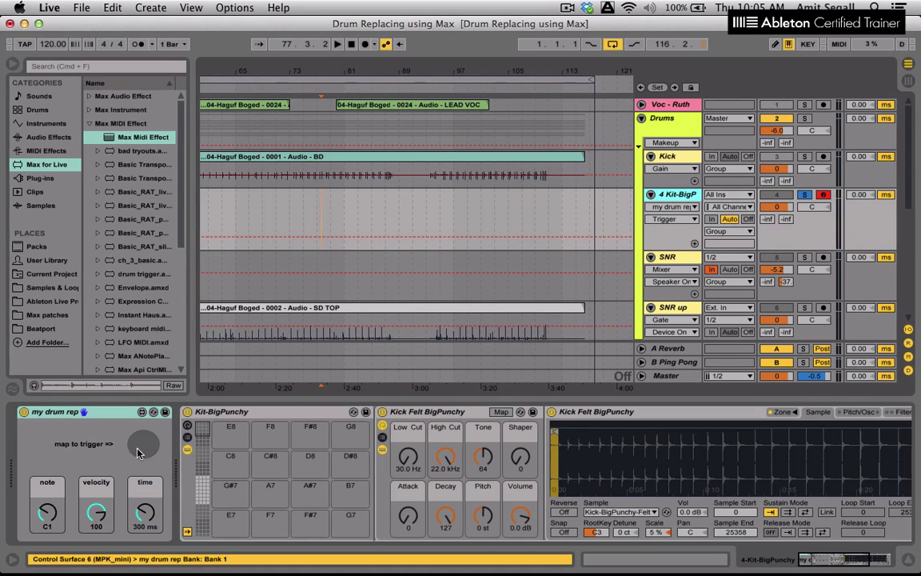
click(148, 448)
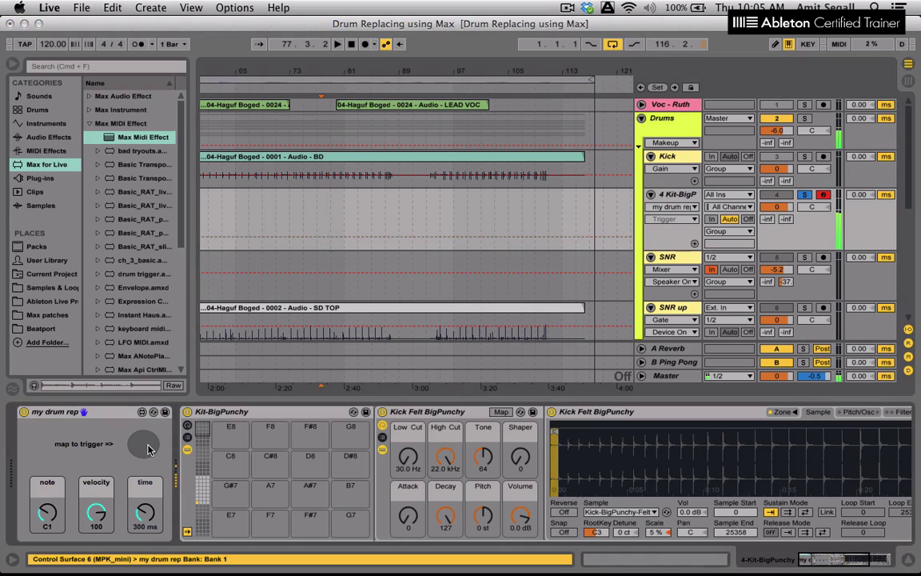
click(686, 158)
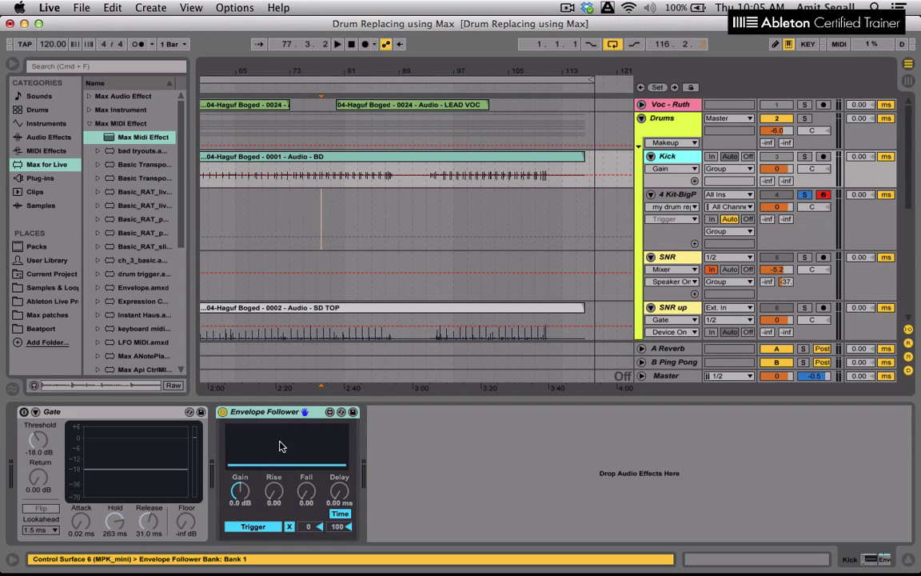
click(297, 85)
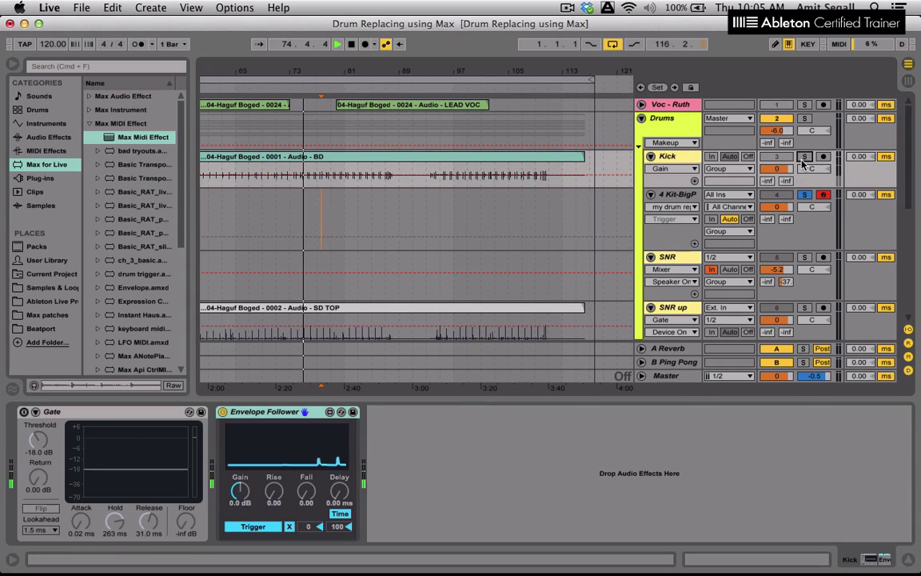
click(804, 157)
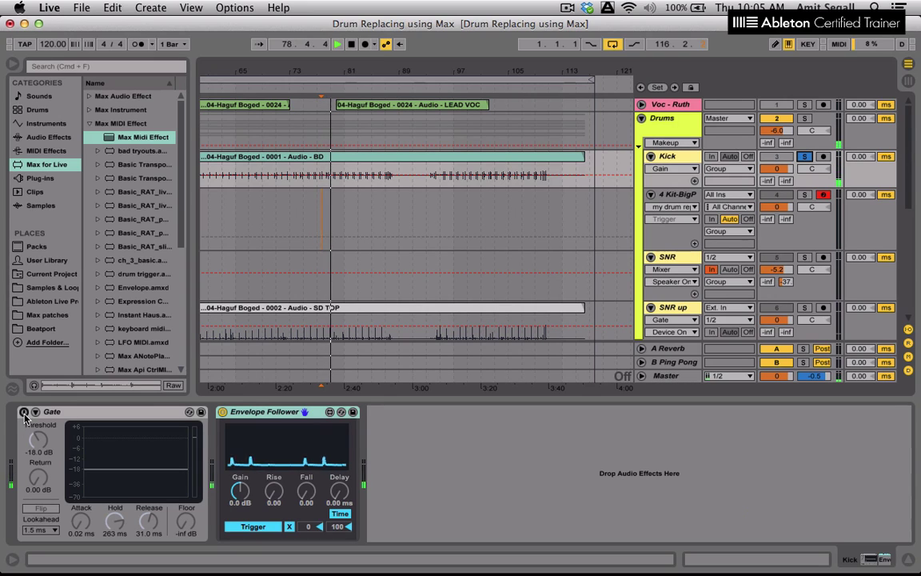
Step: Raise Envelope Follower gain to 17 dB, solo 4 Kit-BigP with Kick, and set its delay to -24 ms
drag(247, 500, 246, 467)
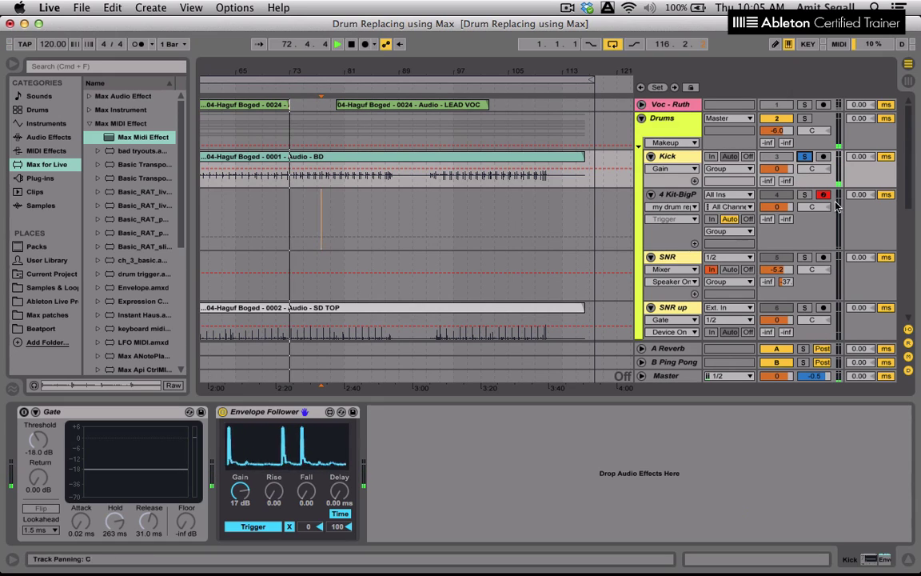
click(806, 197)
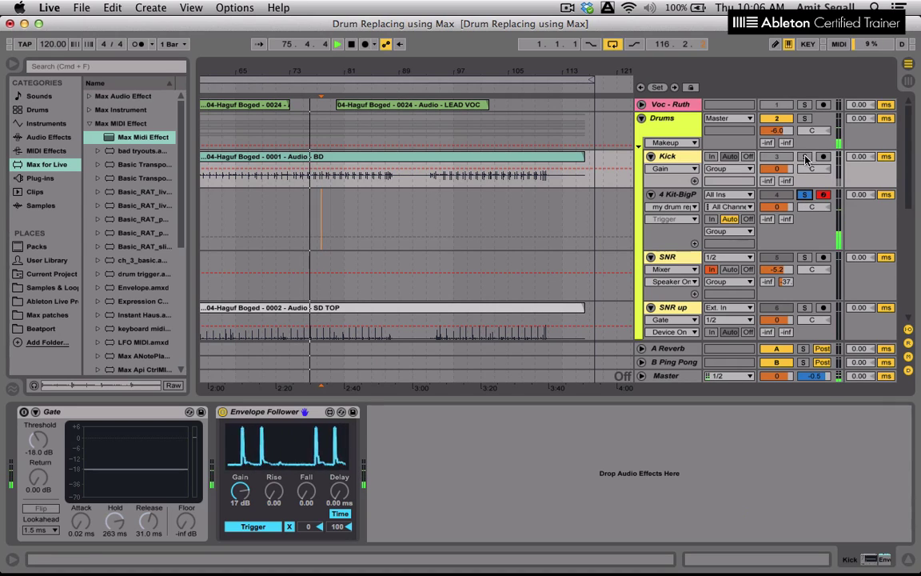
click(805, 157)
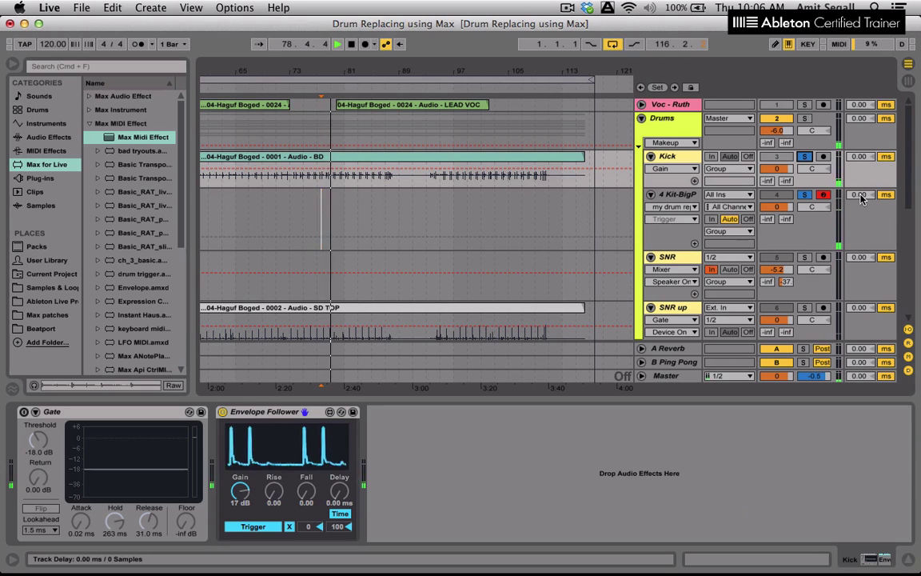
drag(859, 194, 859, 215)
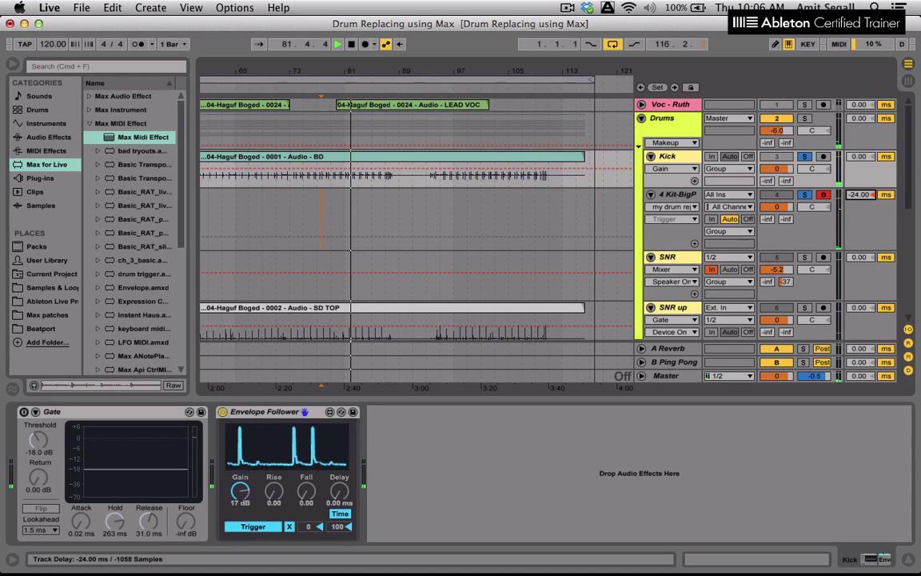
click(299, 82)
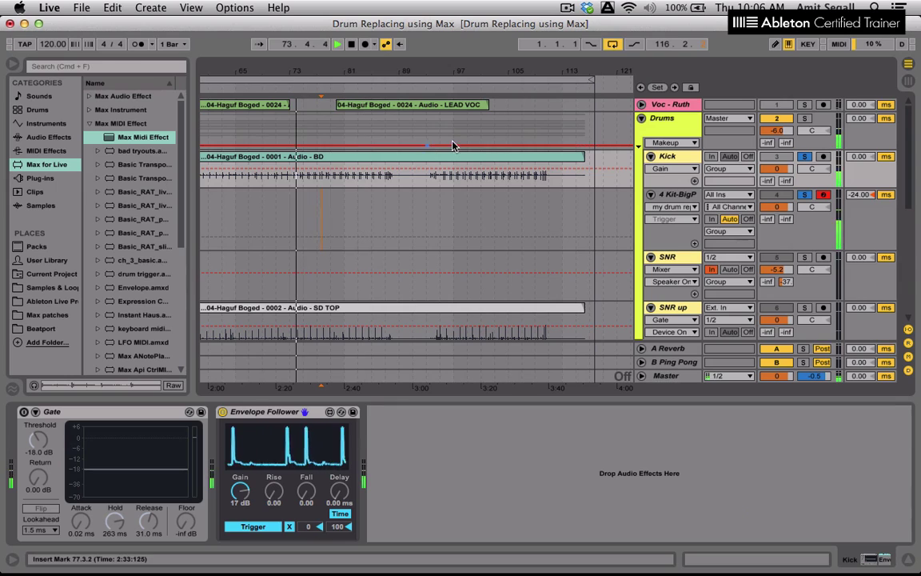
Step: Unsolo 4 Kit-BigP to hear the full mix and display its my drum rep device chain
click(805, 195)
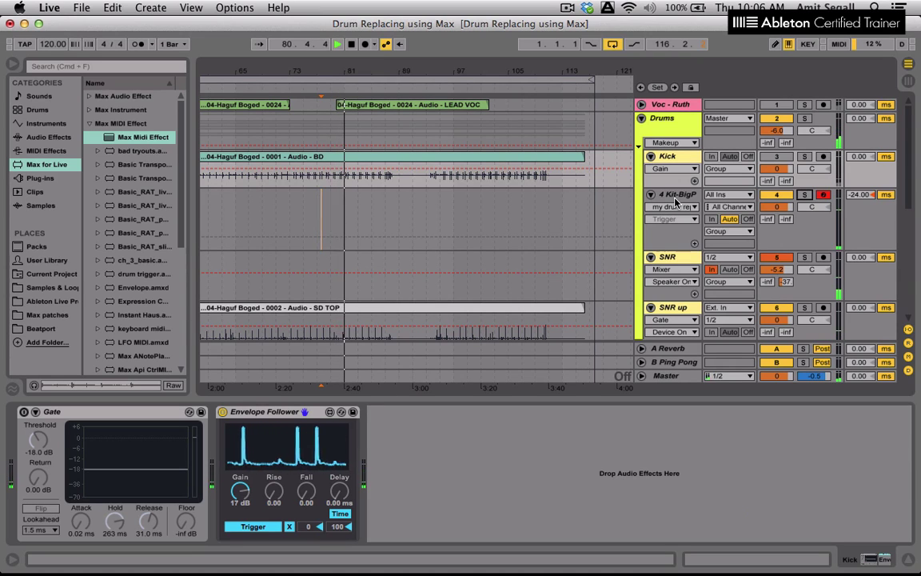
click(675, 202)
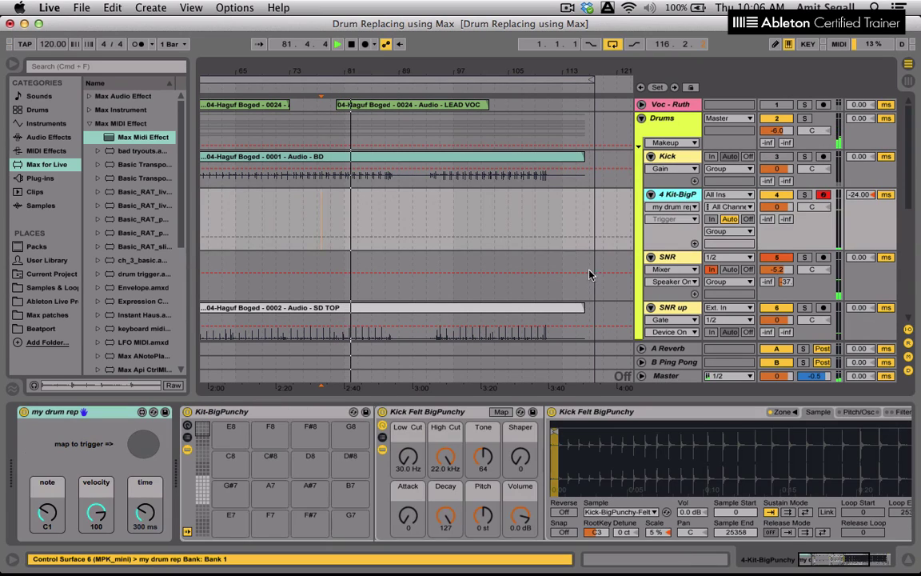